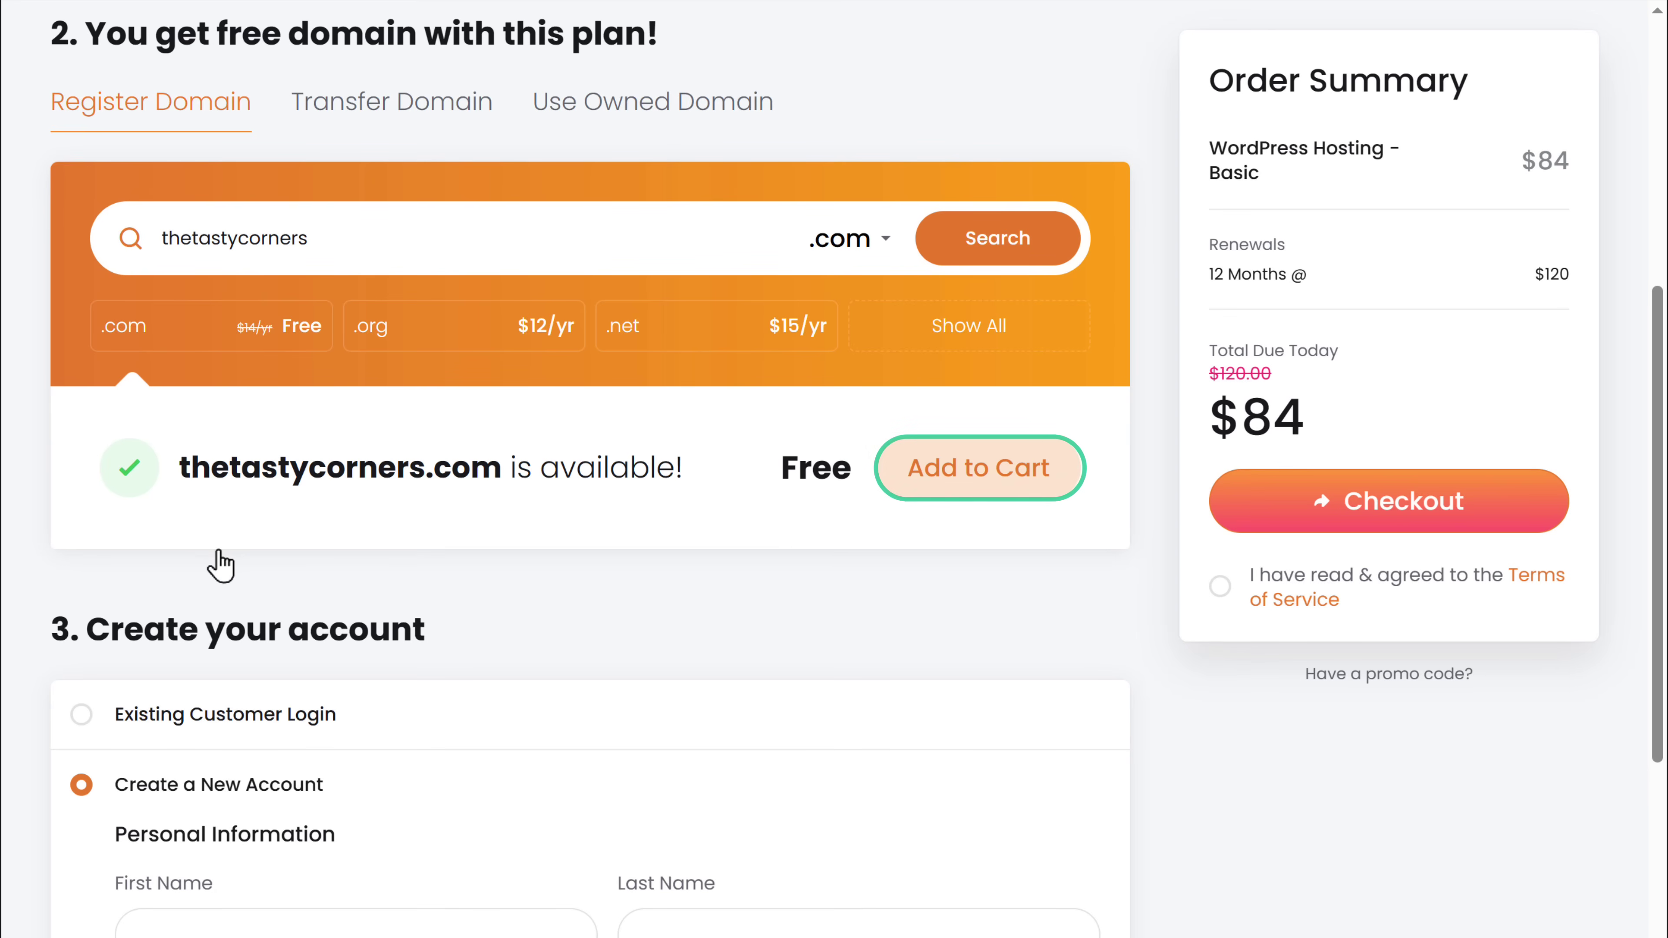
Complete the WordPress hosting order with the free domain thetastycorners.com and debit or credit card payment, ending in the client area
{"action": "left_click", "coordinate": [965, 494]}
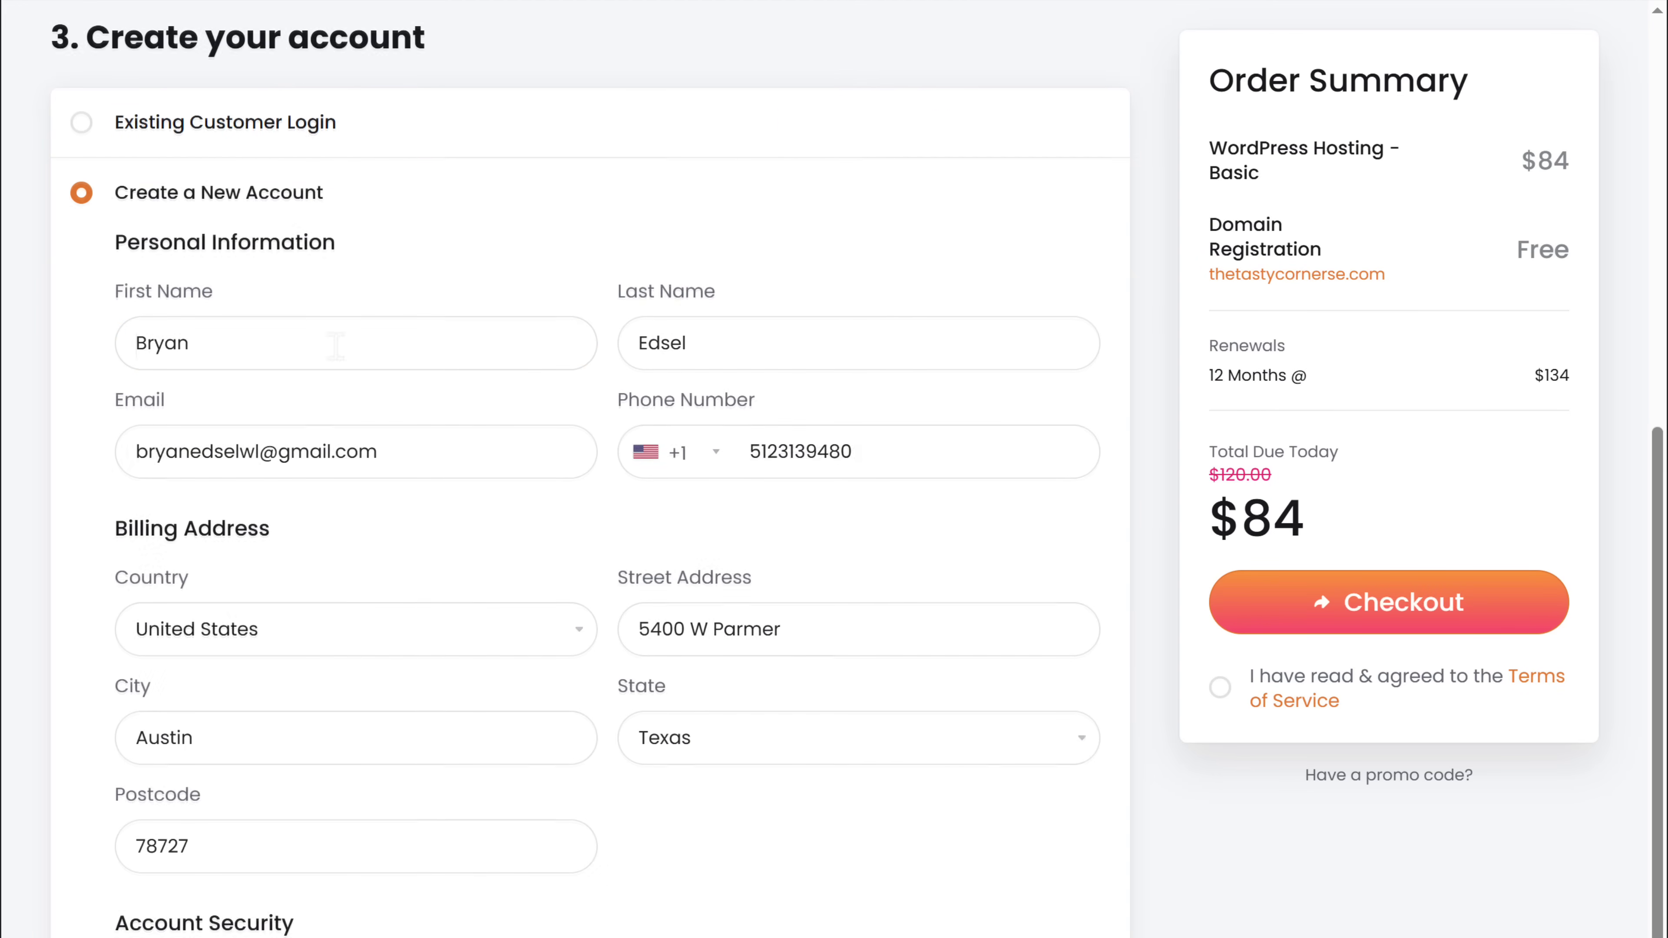
{"action": "scroll", "coordinate": [630, 624], "scroll_direction": "down", "scroll_amount": 9}
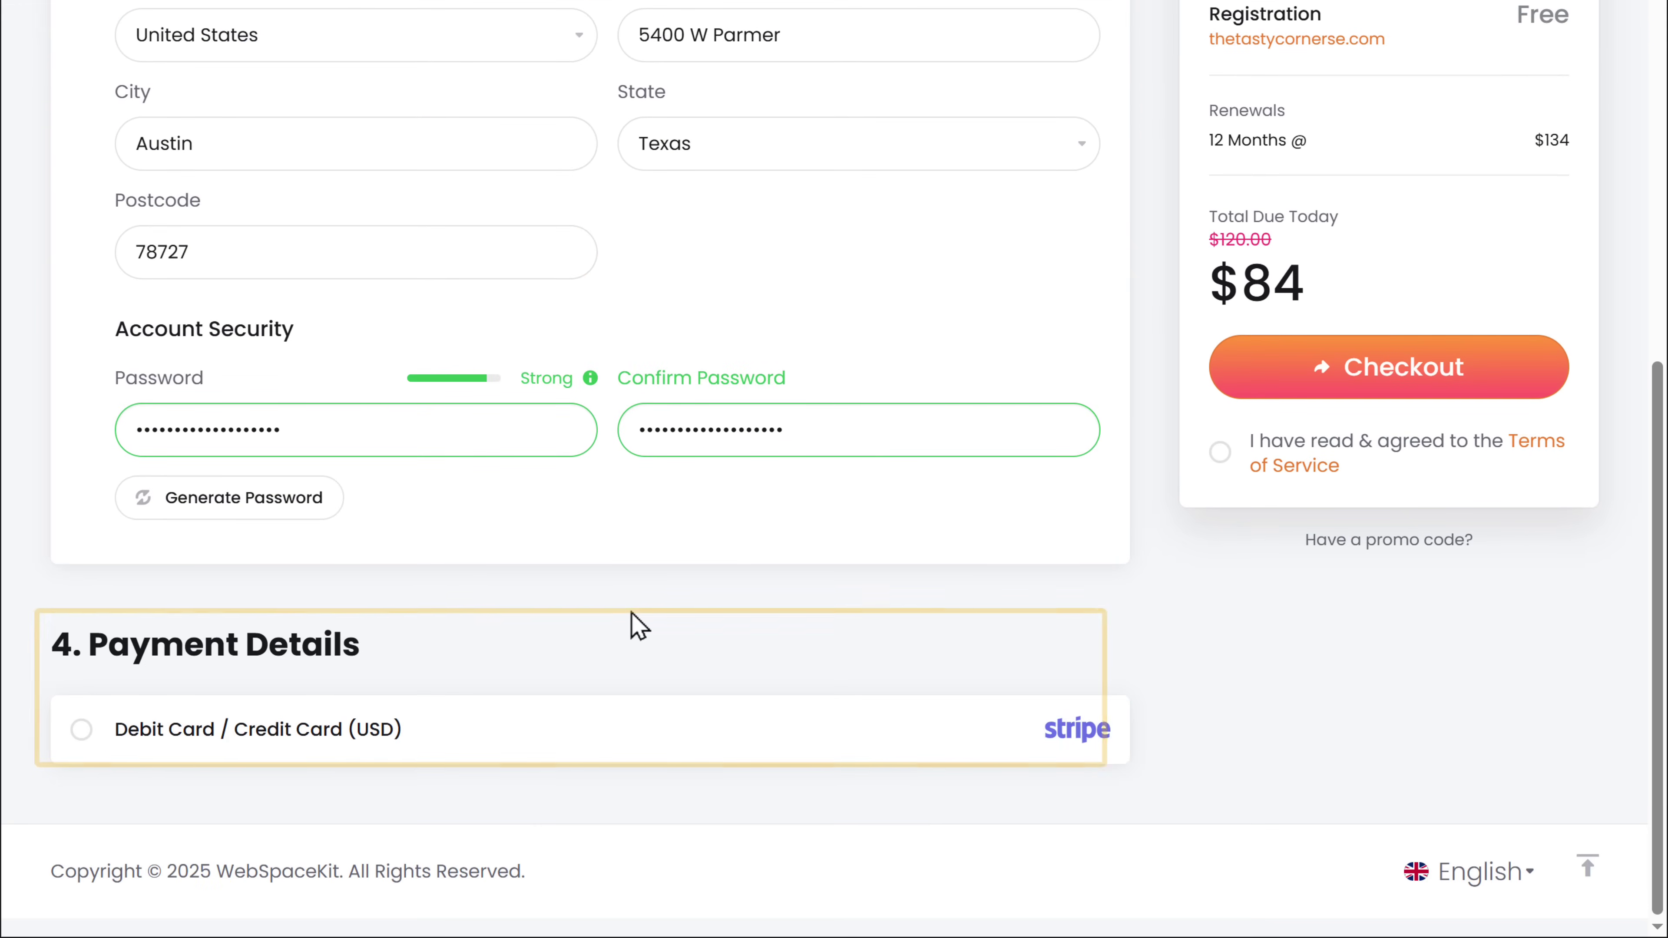
{"action": "left_click", "coordinate": [246, 747]}
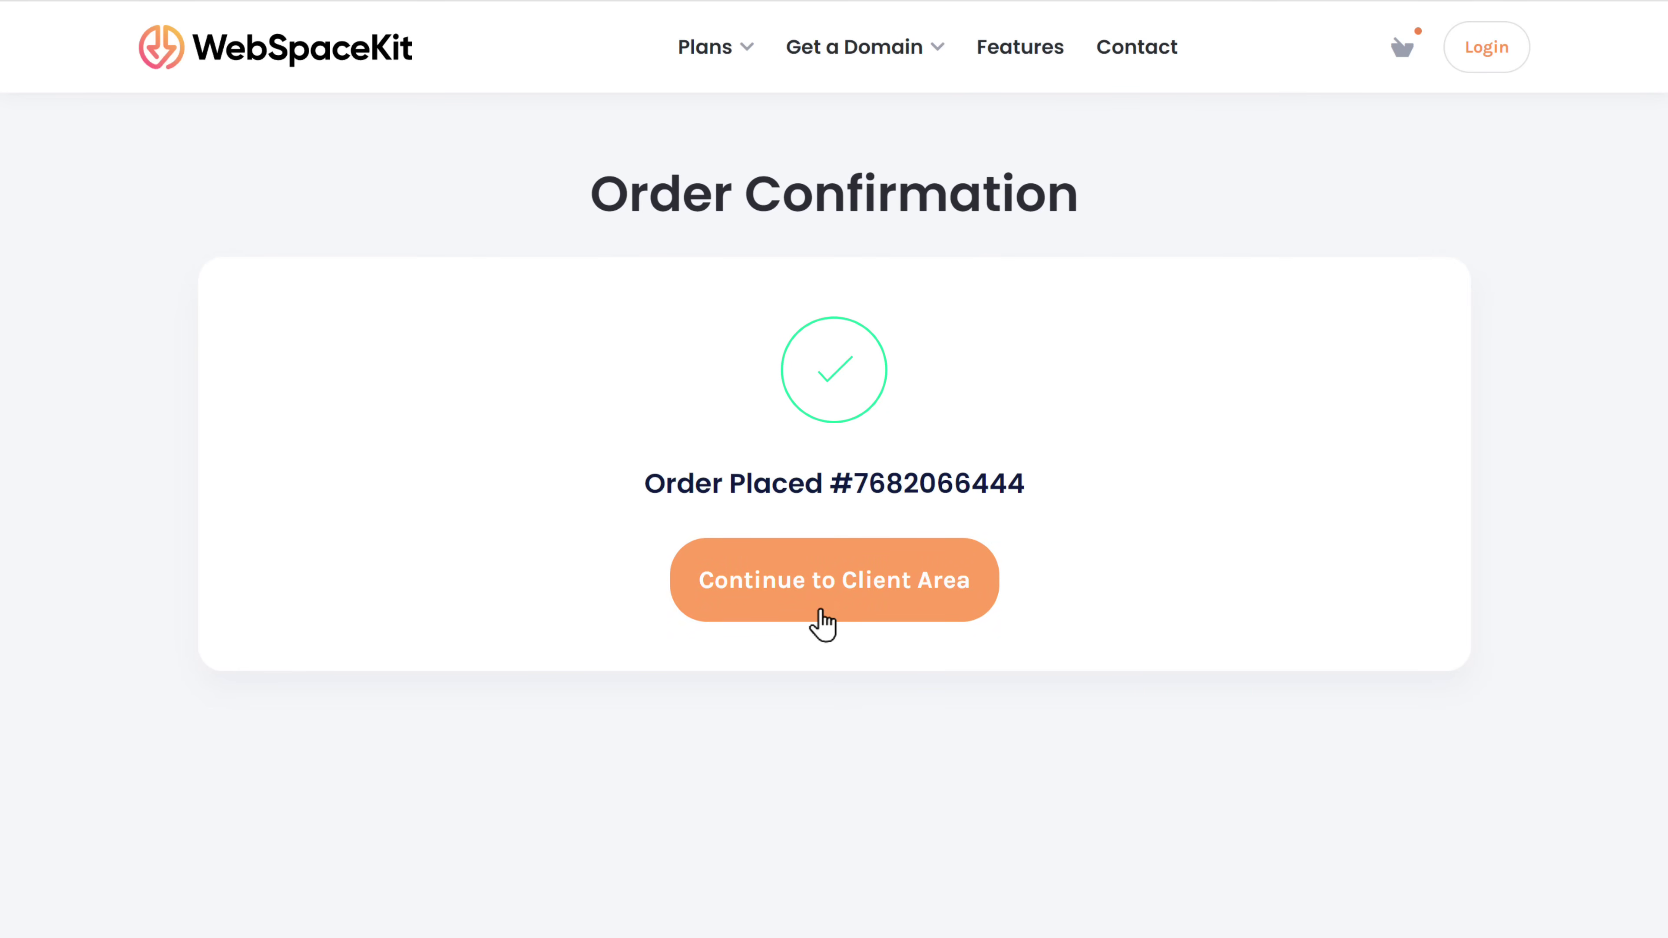
{"action": "left_click", "coordinate": [822, 624]}
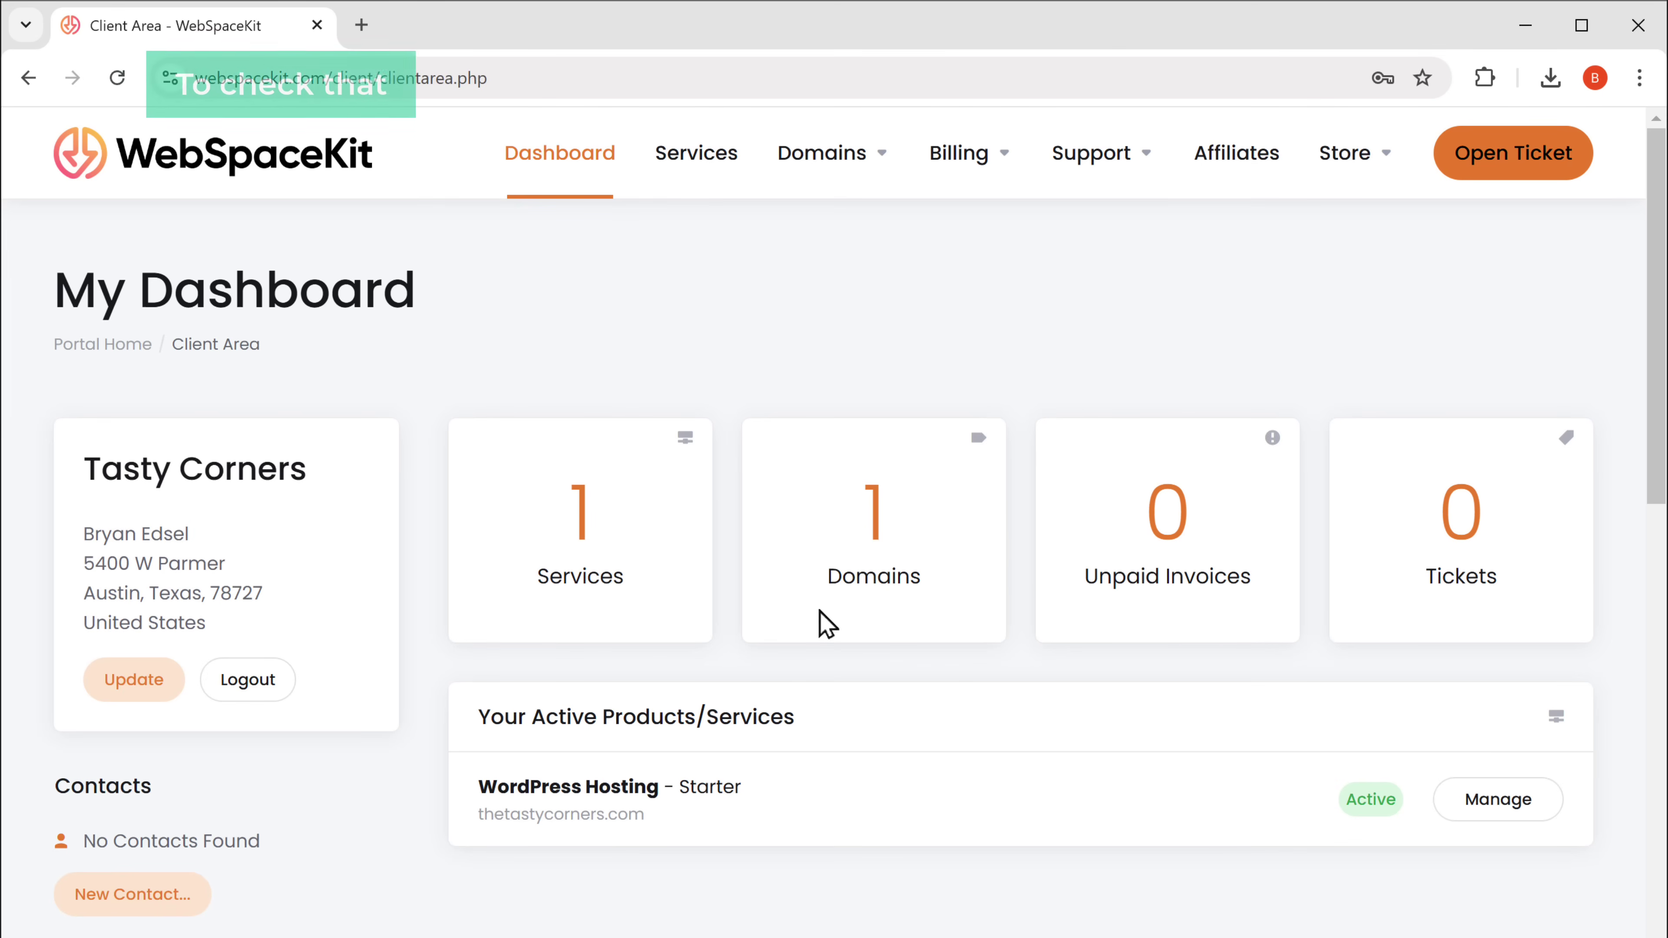
Load thetastycorners.com in a new browser tab to check that the site is live
{"action": "left_click", "coordinate": [362, 26]}
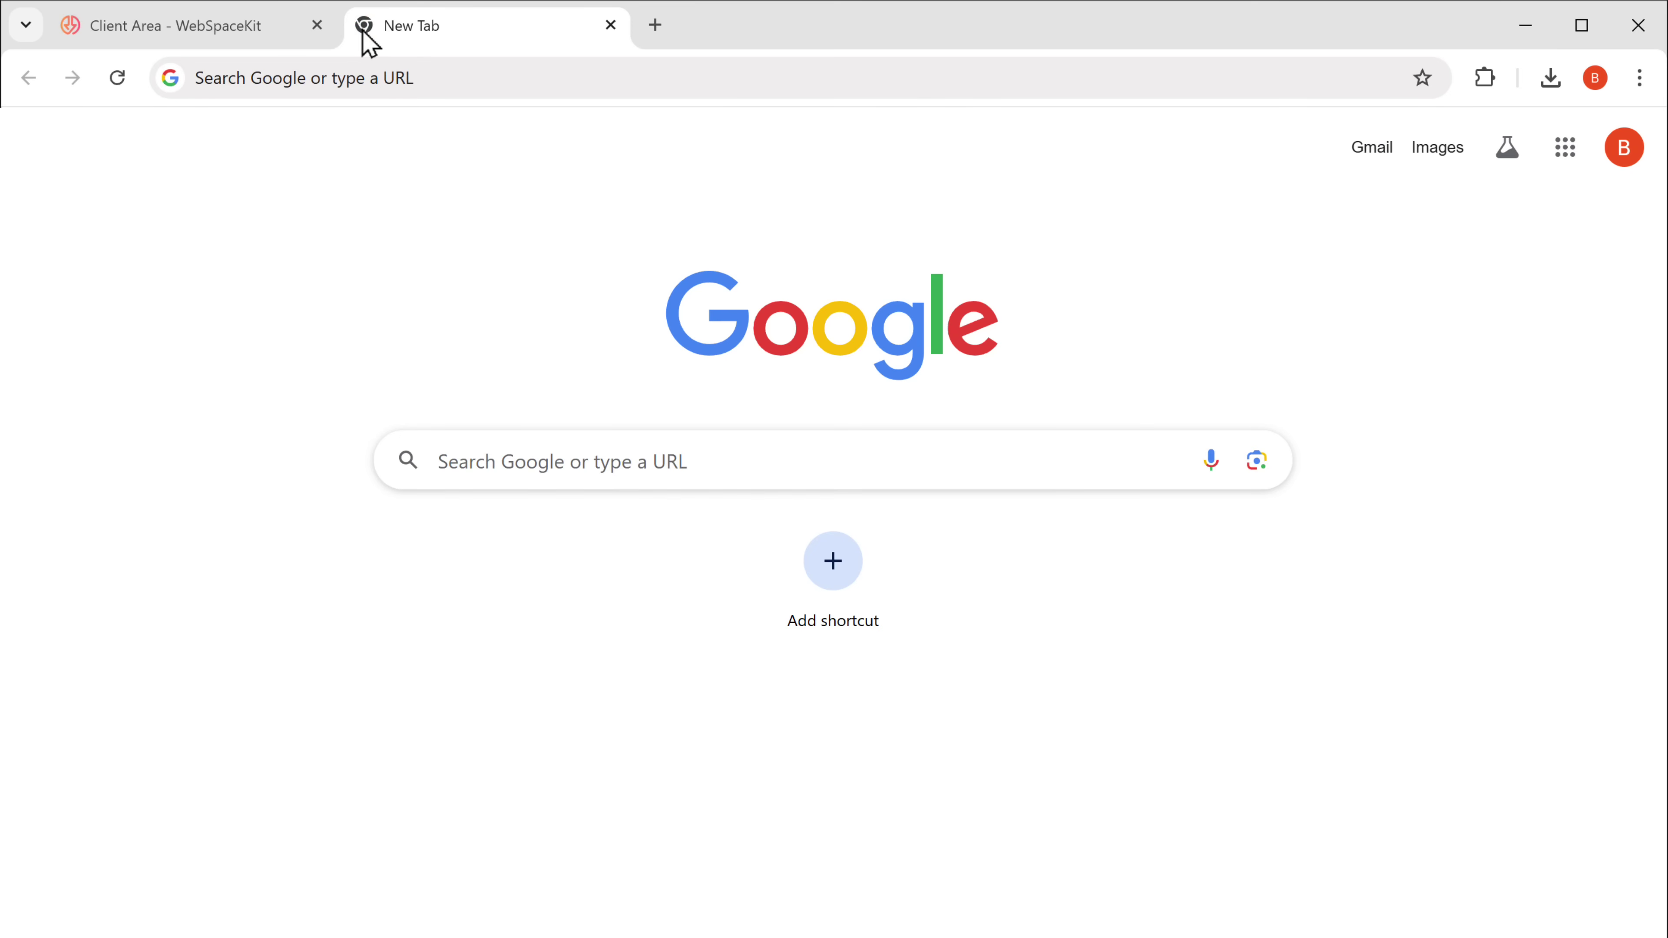
{"action": "left_click", "coordinate": [435, 70]}
{"action": "type", "text": "thetastycorn"}
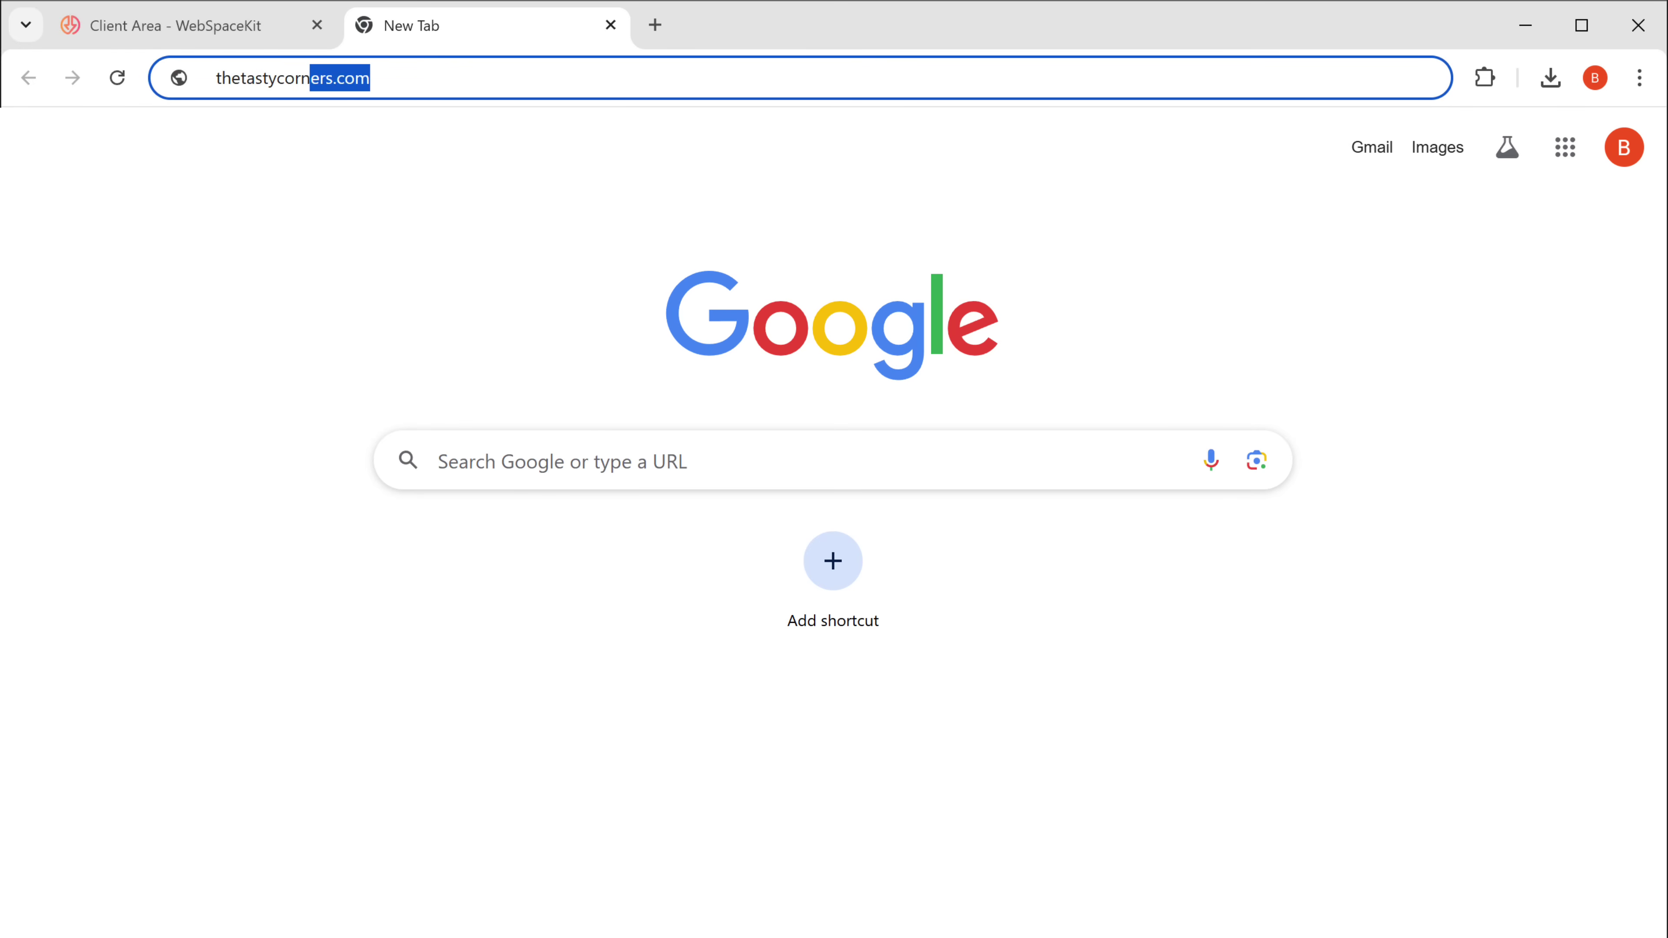
{"action": "type", "text": "ers.com"}
{"action": "key", "text": "Return"}
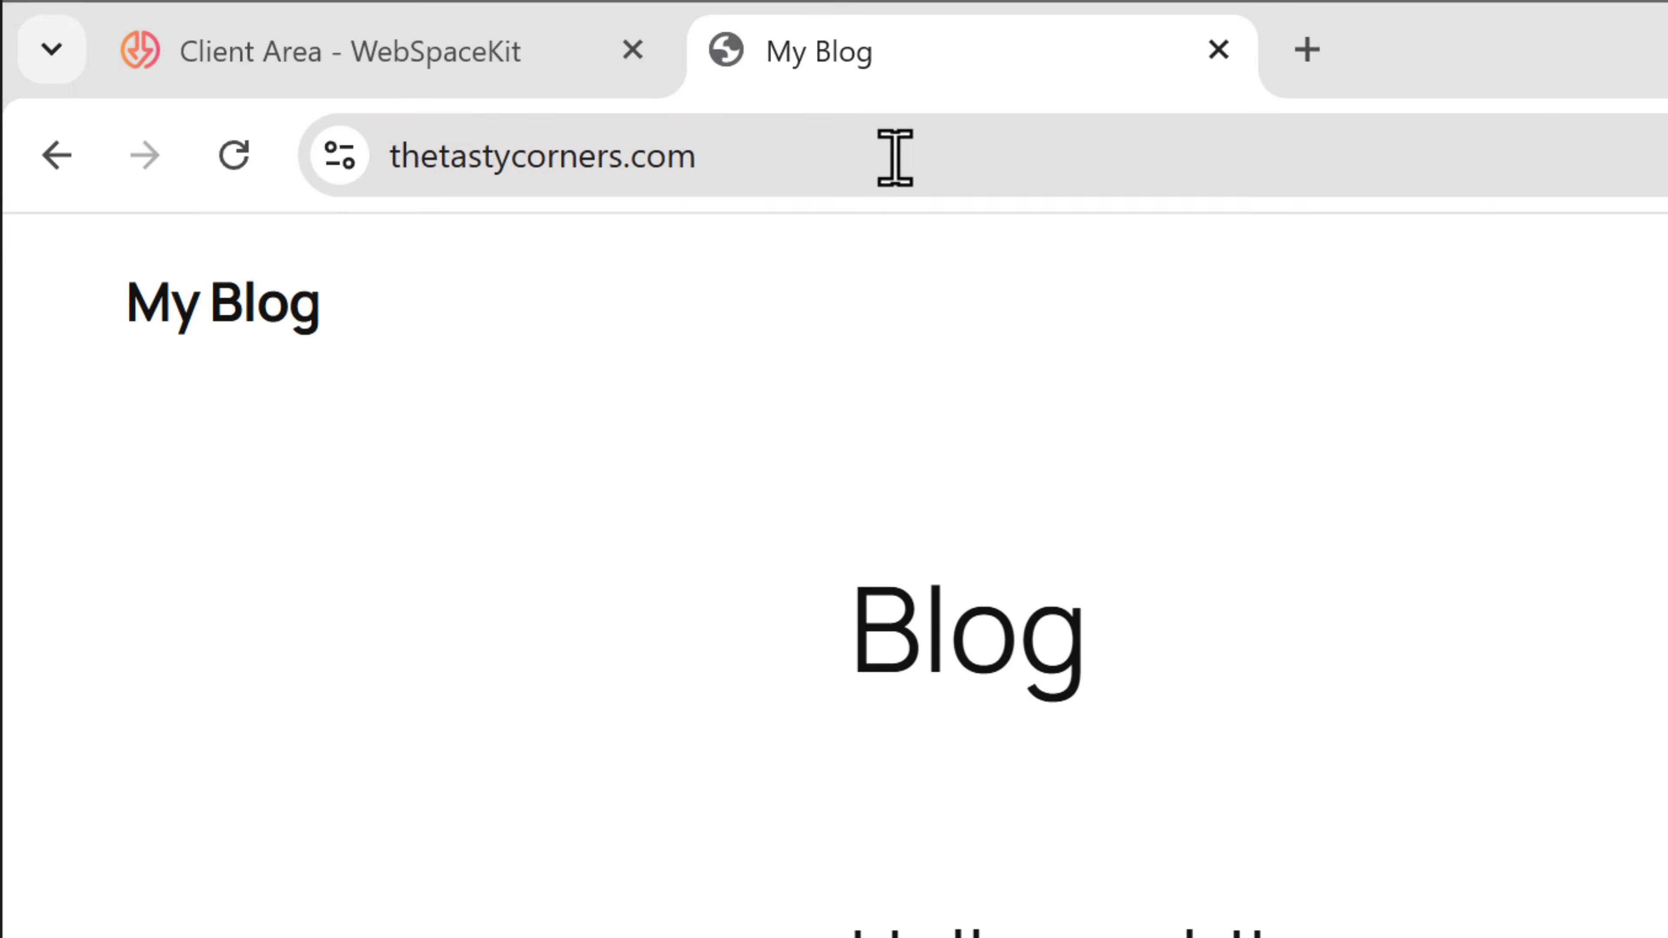
Go to the site's /wp-admin address and log in to WordPress as admin
{"action": "left_click", "coordinate": [895, 157]}
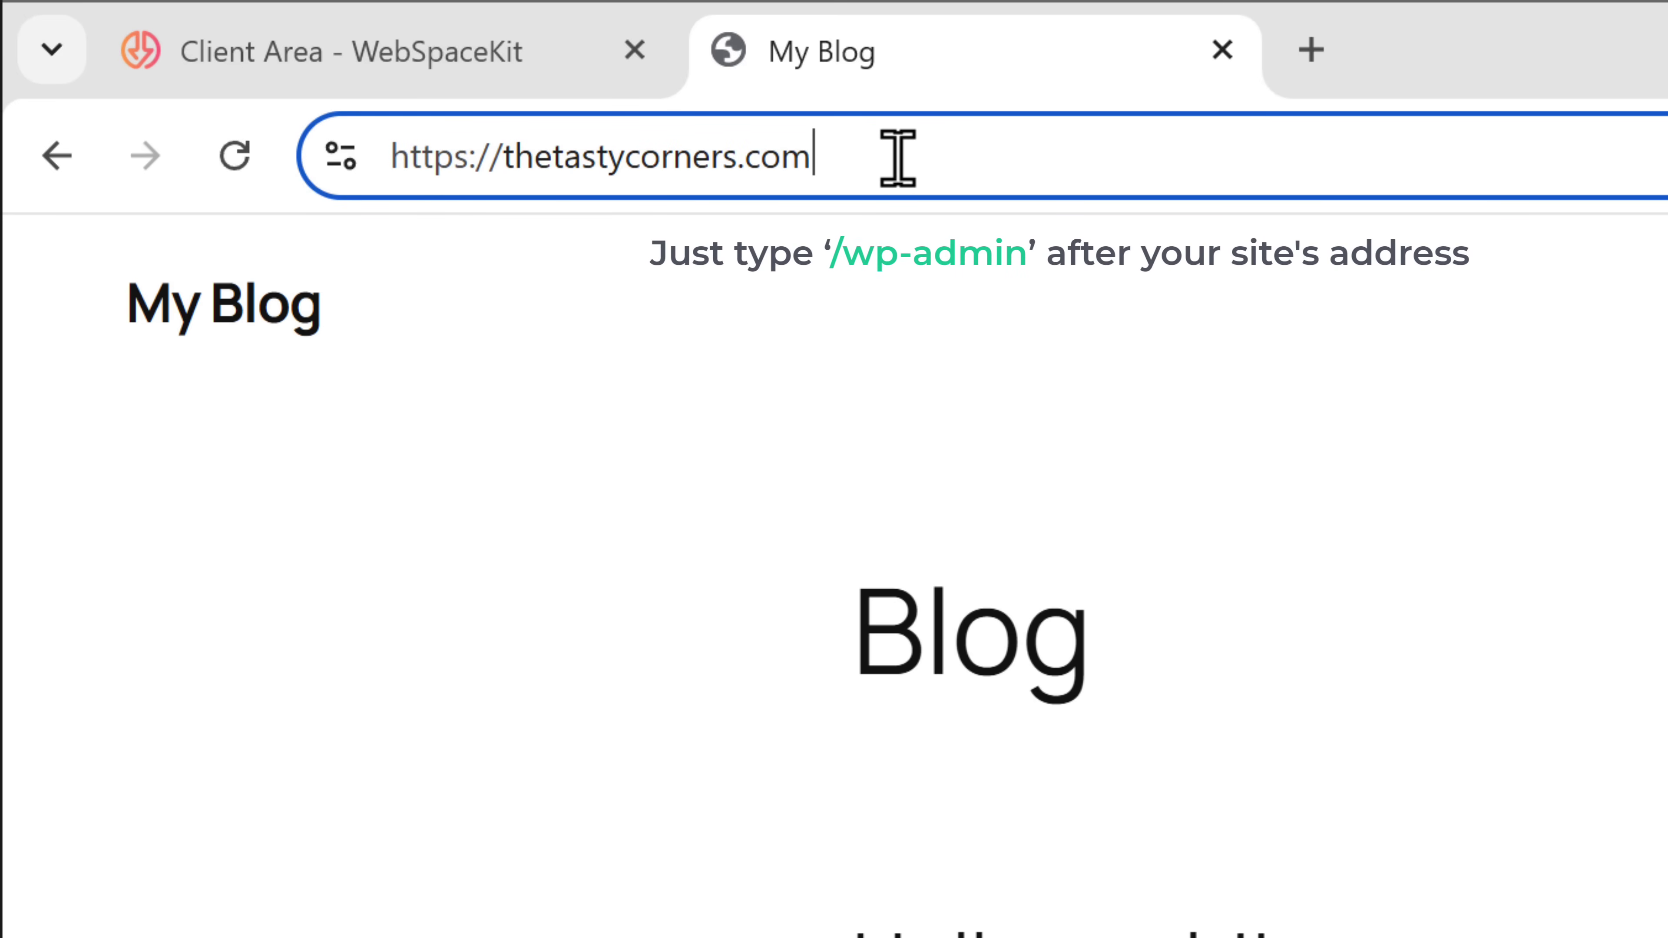
{"action": "type", "text": "/wp-admin"}
{"action": "key", "text": "Return"}
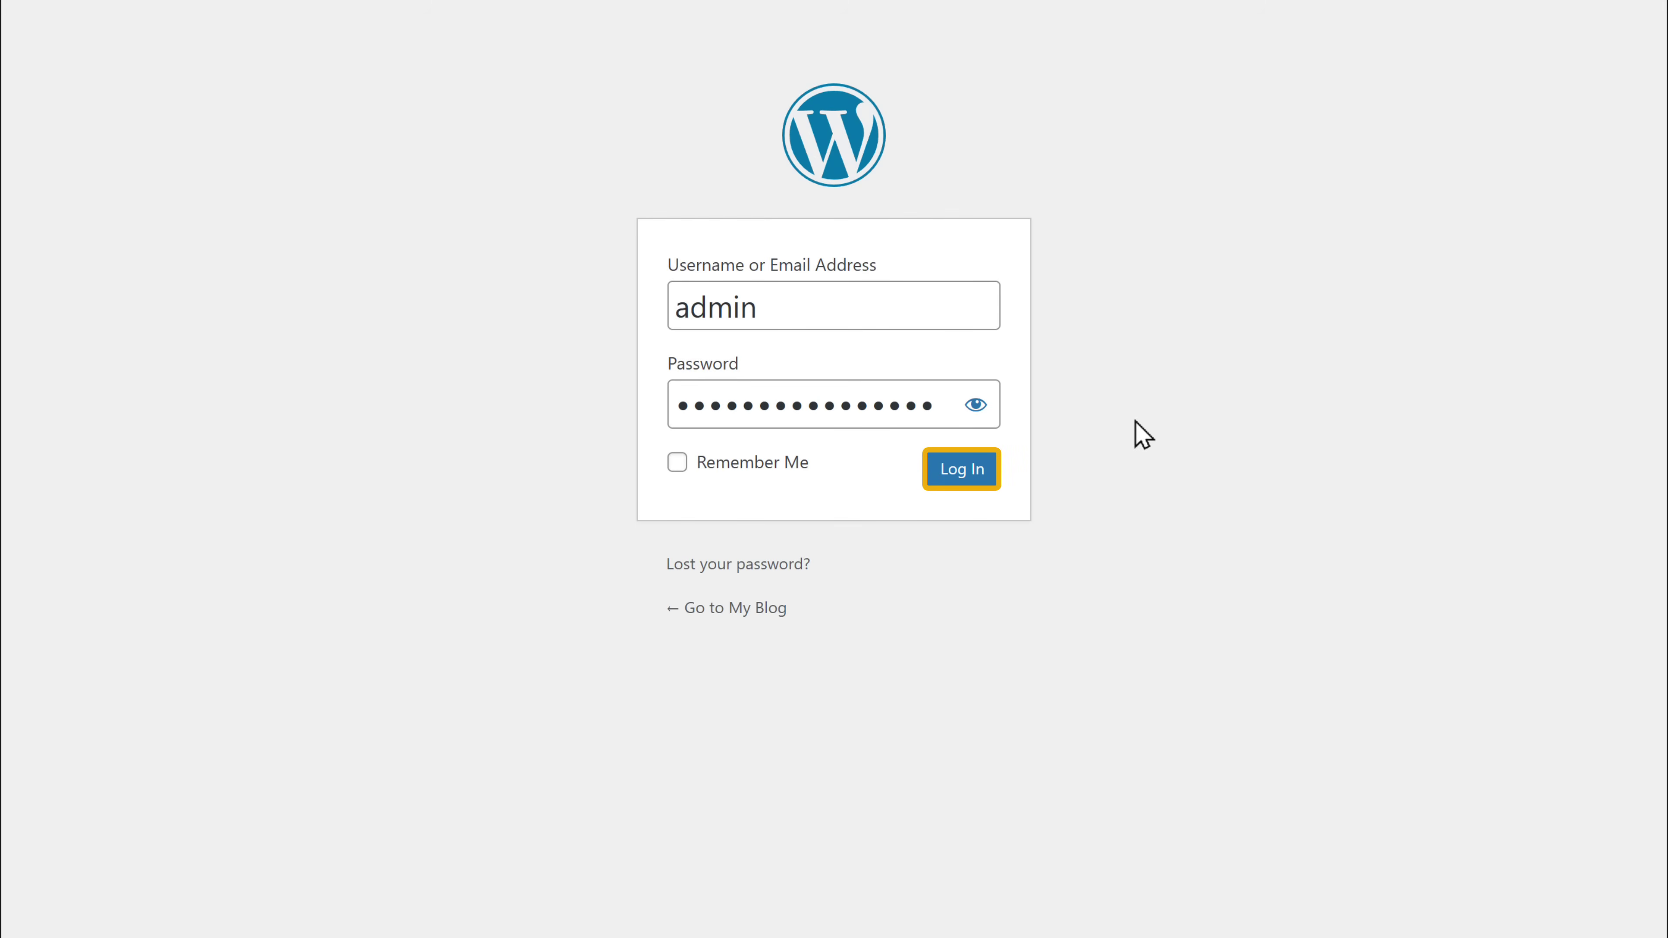
{"action": "left_click", "coordinate": [981, 483]}
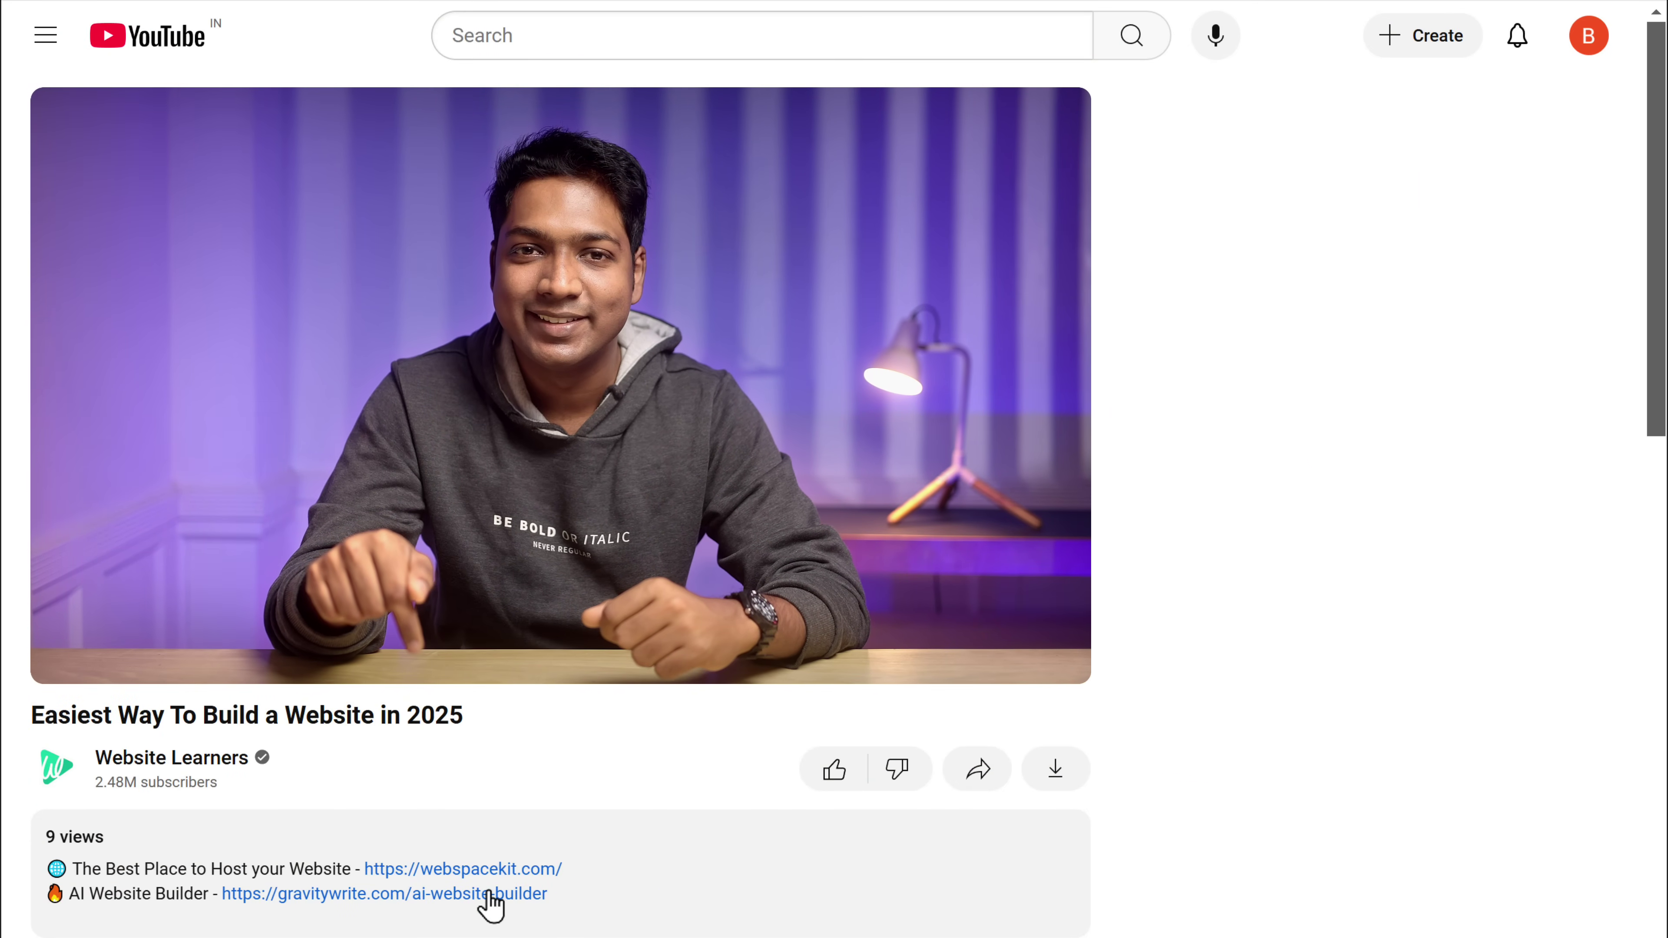
Open the GravityWrite AI Website Builder link from the video description and download the website builder plugin
{"action": "left_click", "coordinate": [488, 893]}
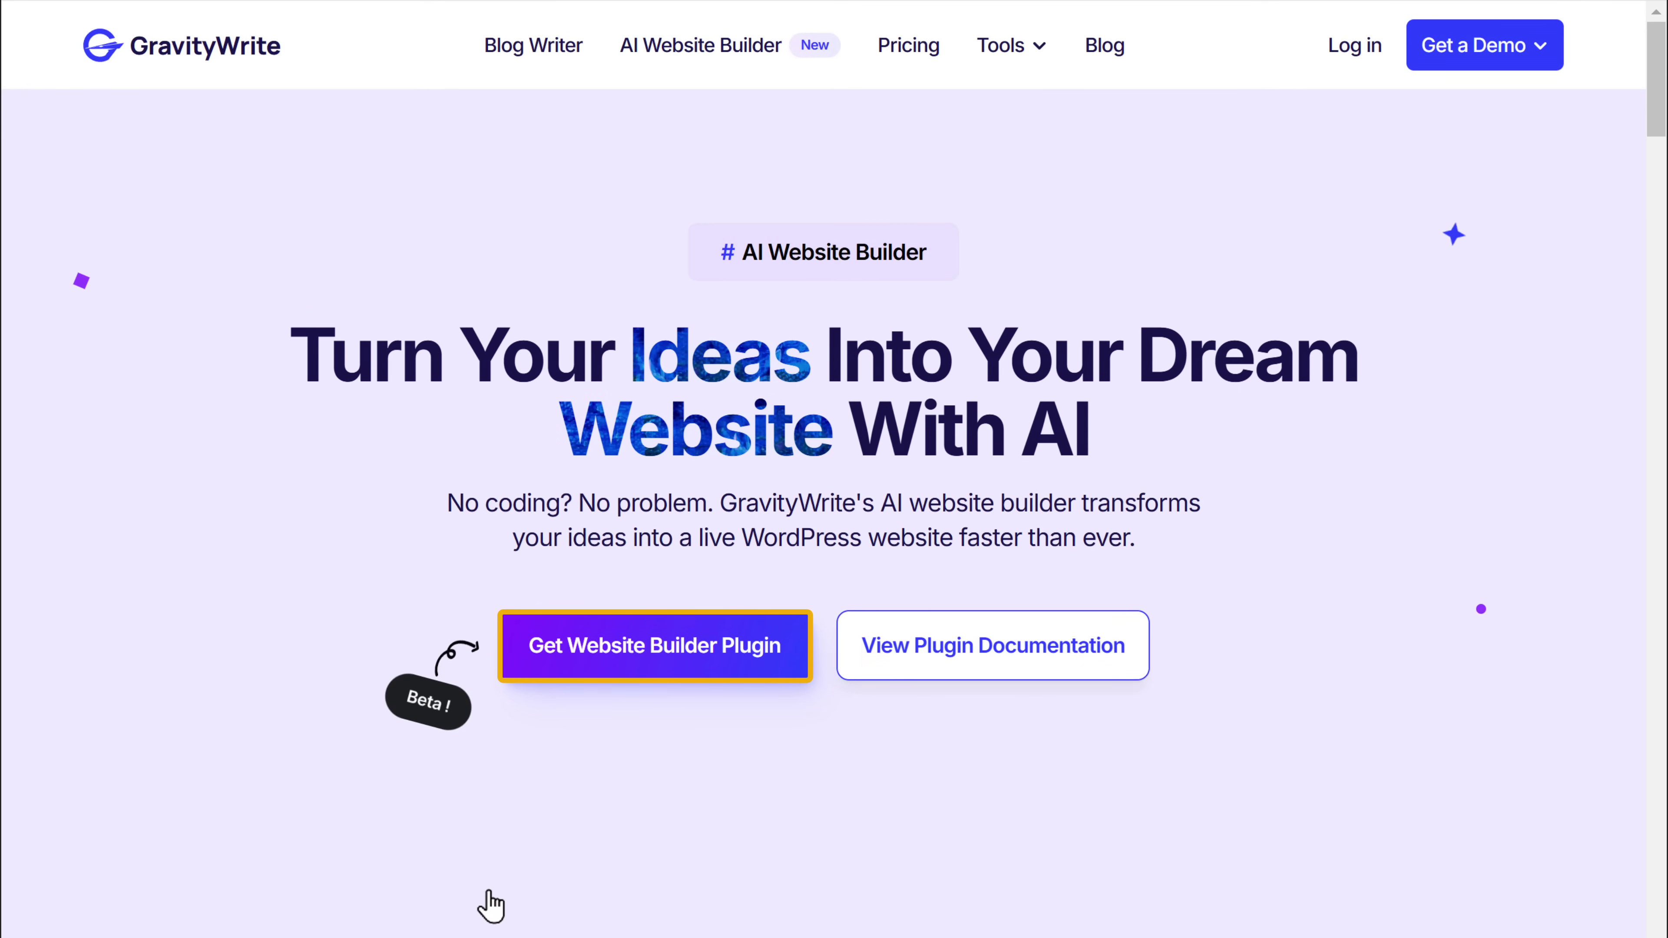
{"action": "left_click", "coordinate": [638, 671]}
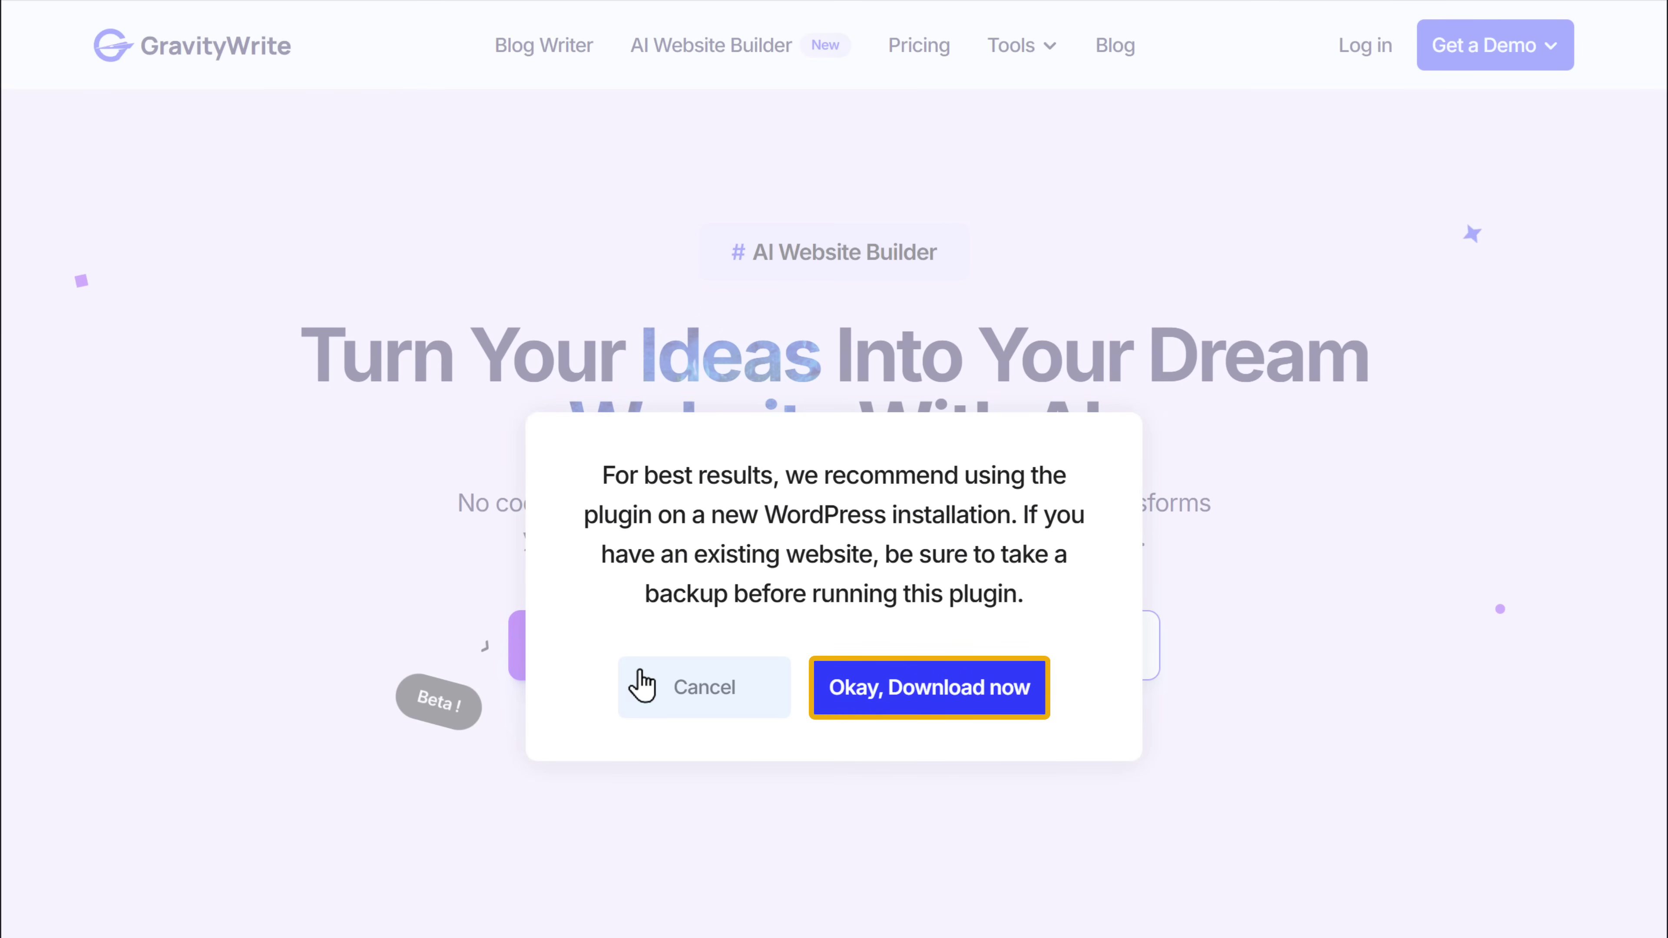
{"action": "left_click", "coordinate": [901, 689]}
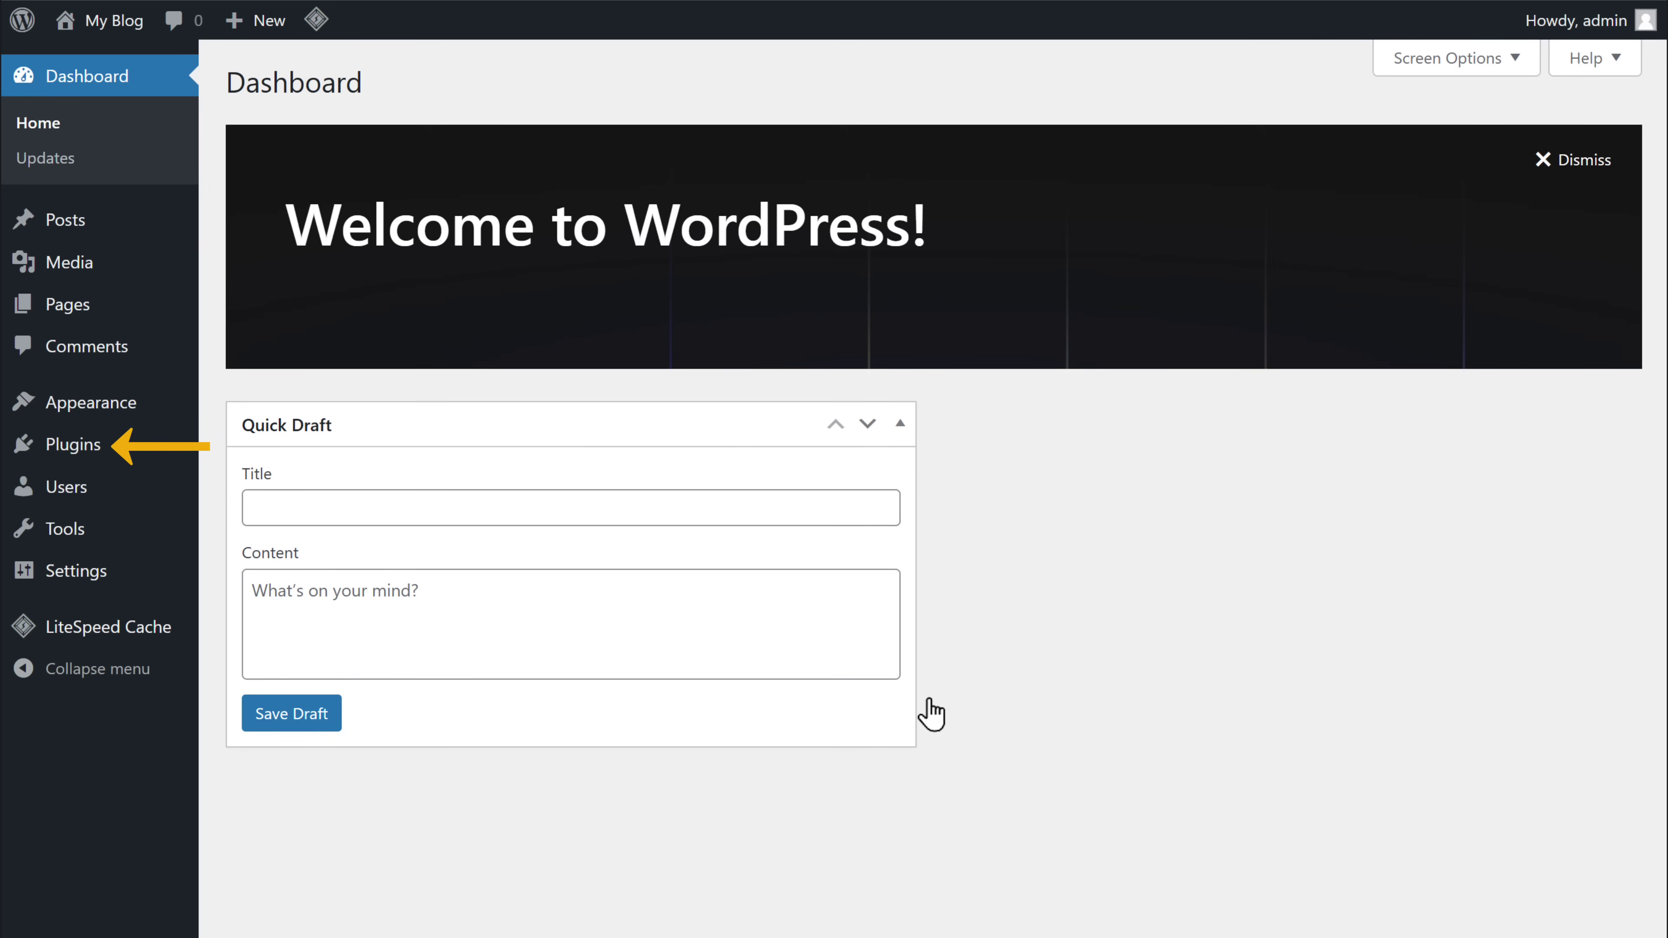
Upload gw-website-builder-main.zip from Downloads as a new WordPress plugin, then install and activate it
{"action": "mouse_move", "coordinate": [75, 463]}
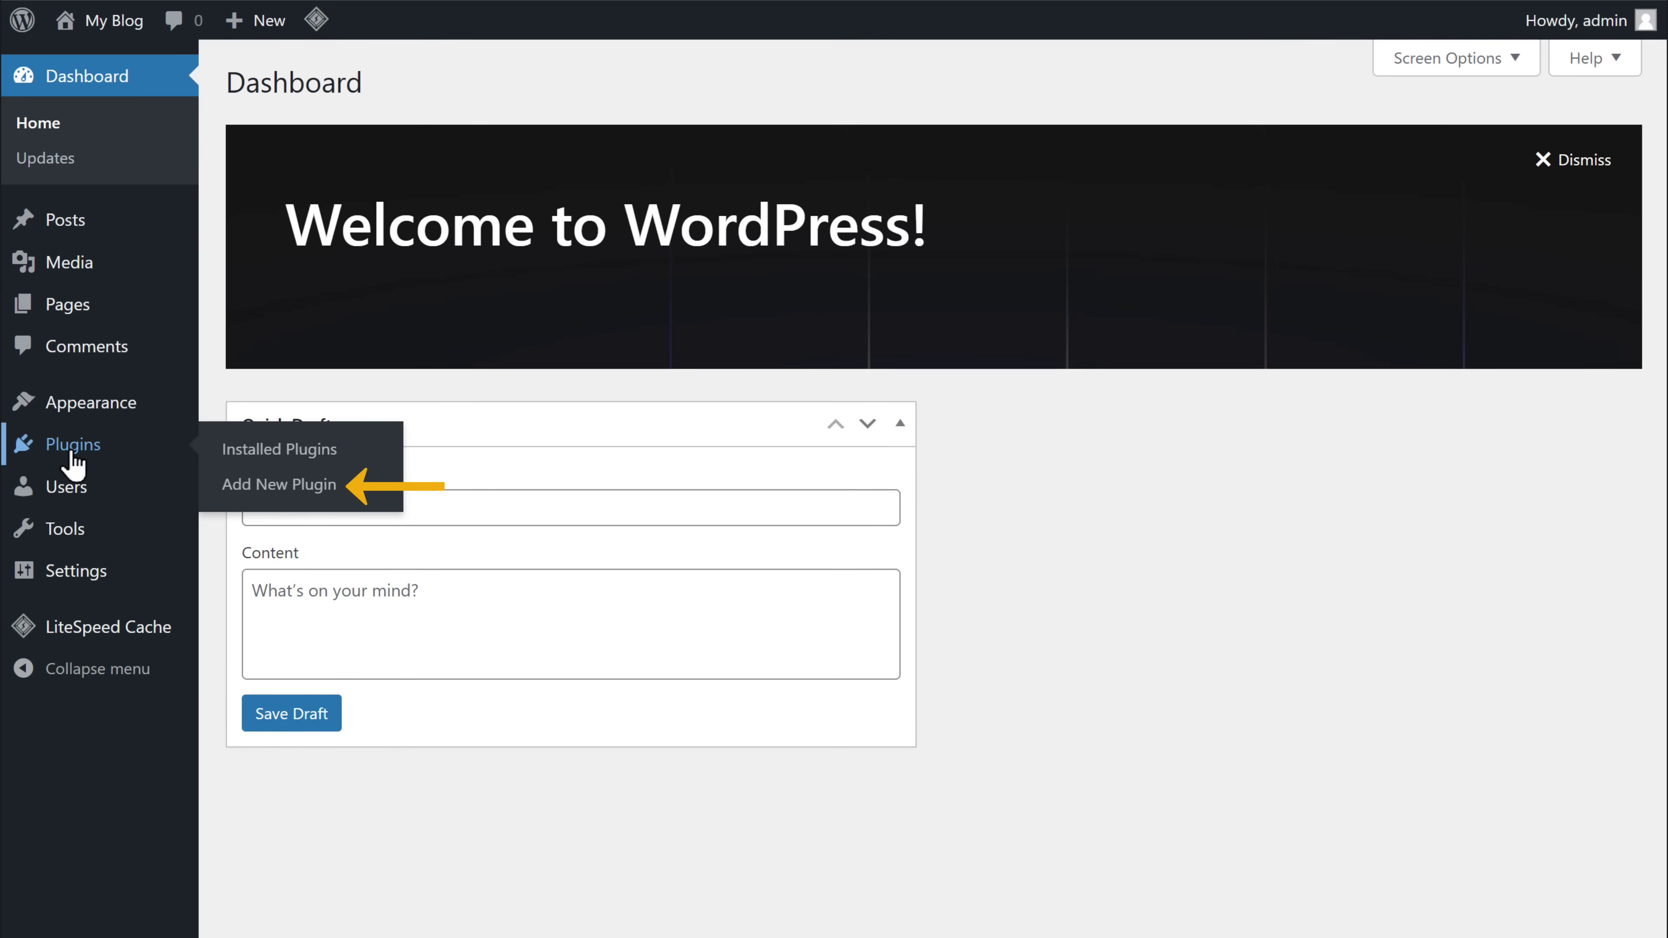
{"action": "left_click", "coordinate": [300, 486]}
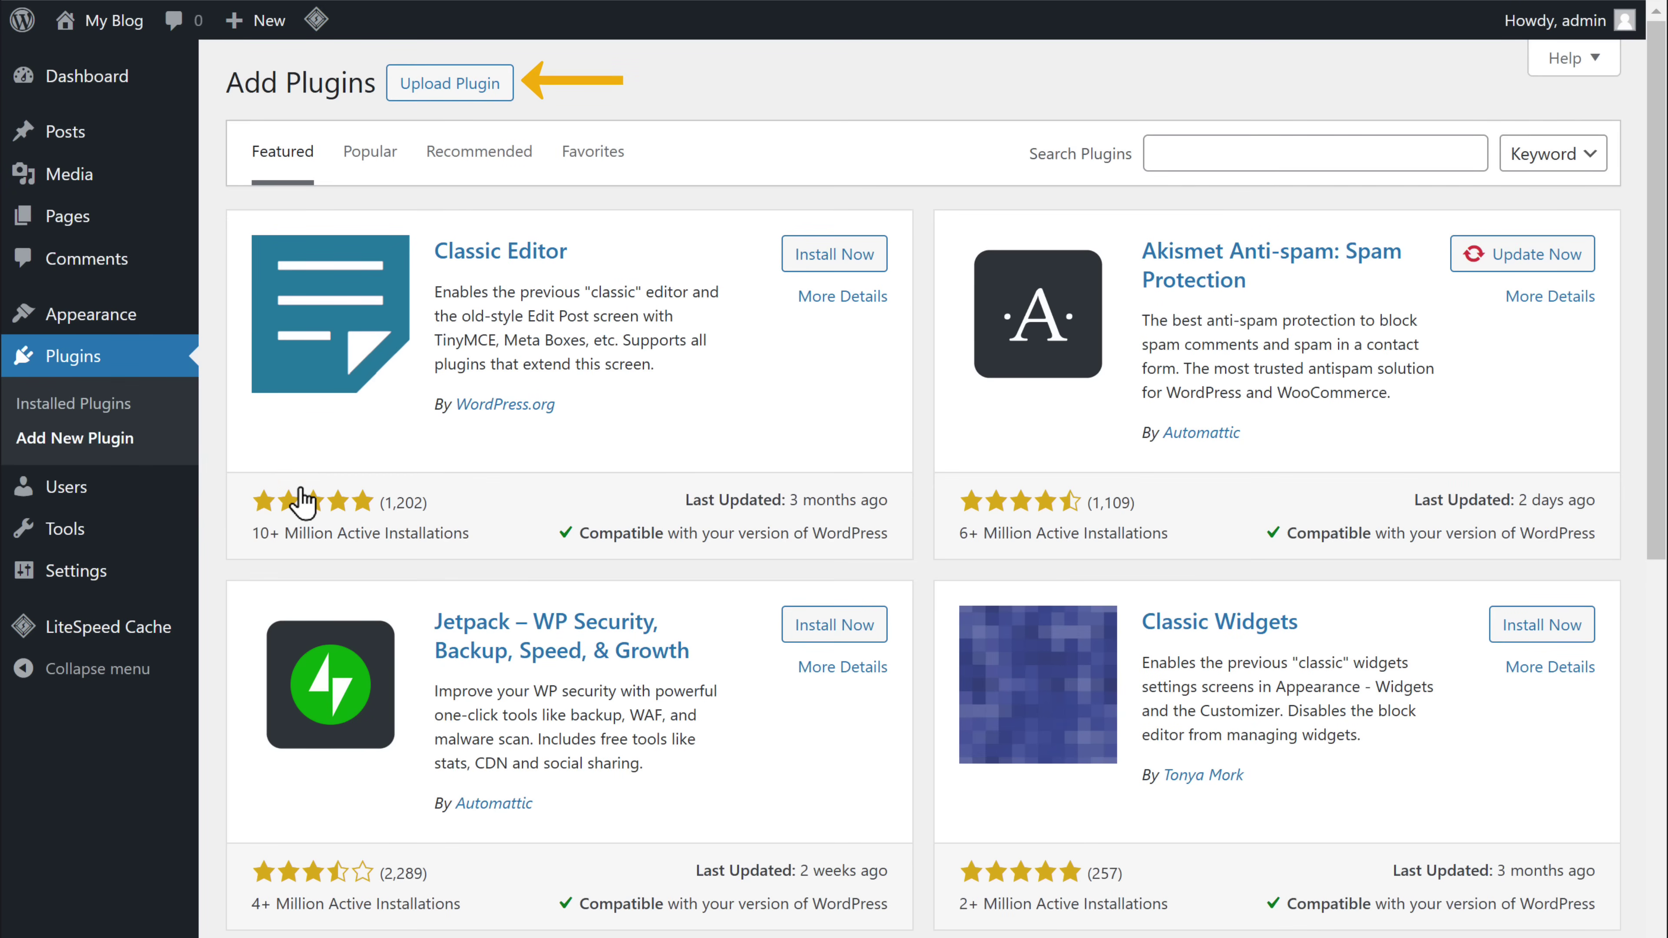
{"action": "left_click", "coordinate": [439, 85]}
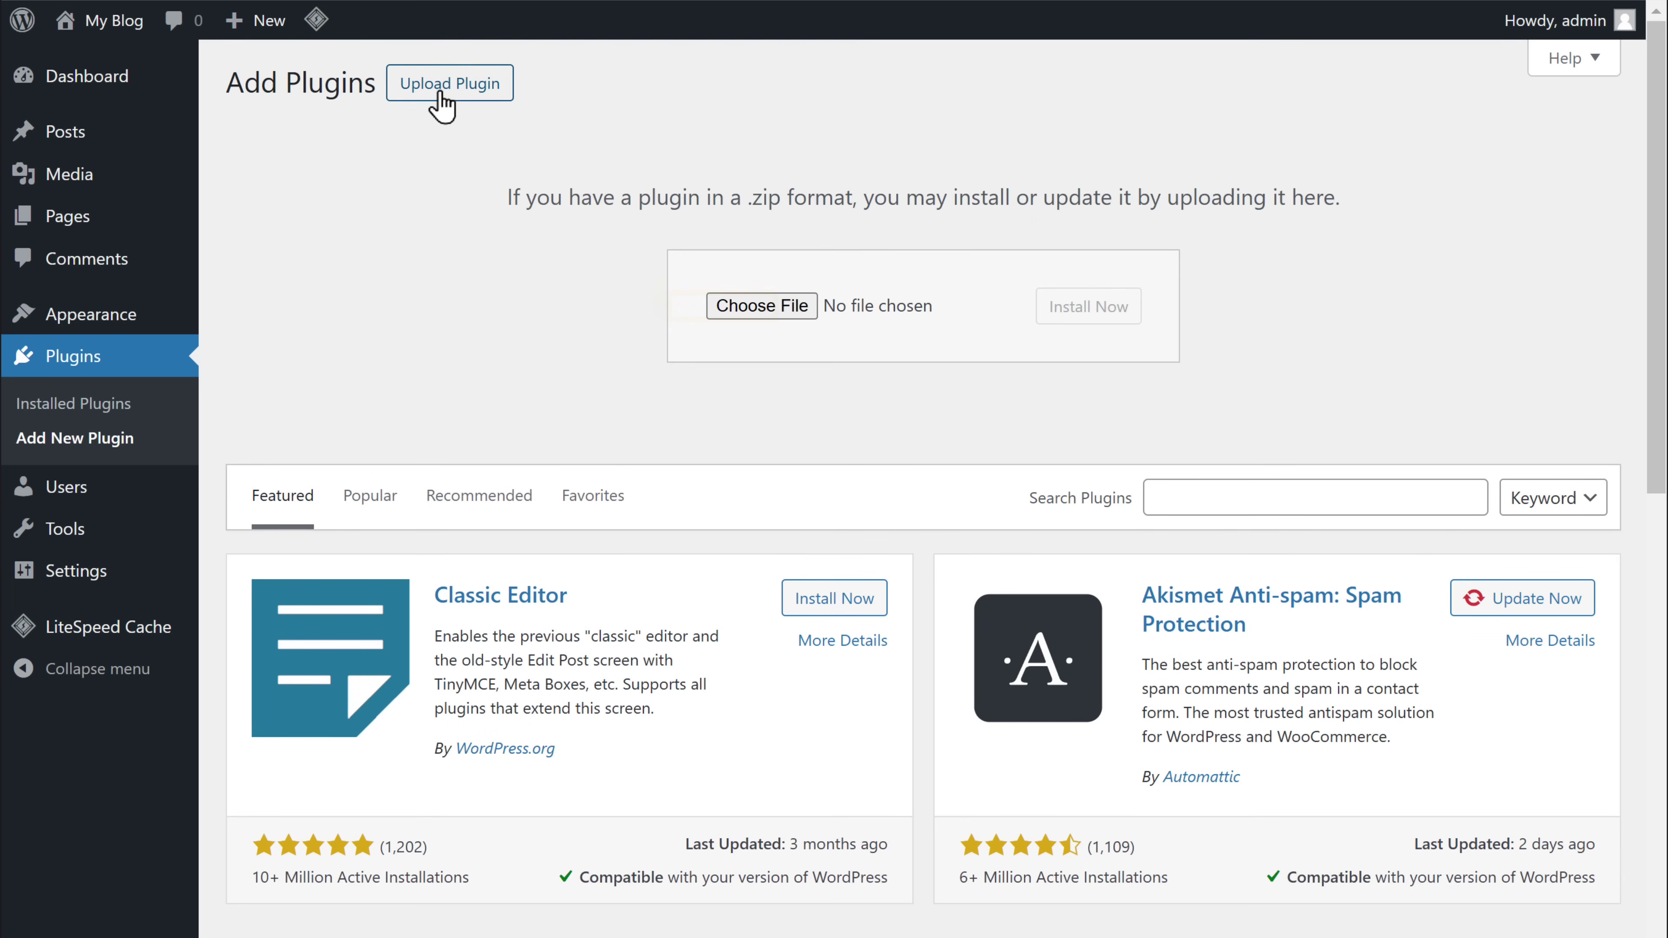
{"action": "left_click", "coordinate": [757, 306]}
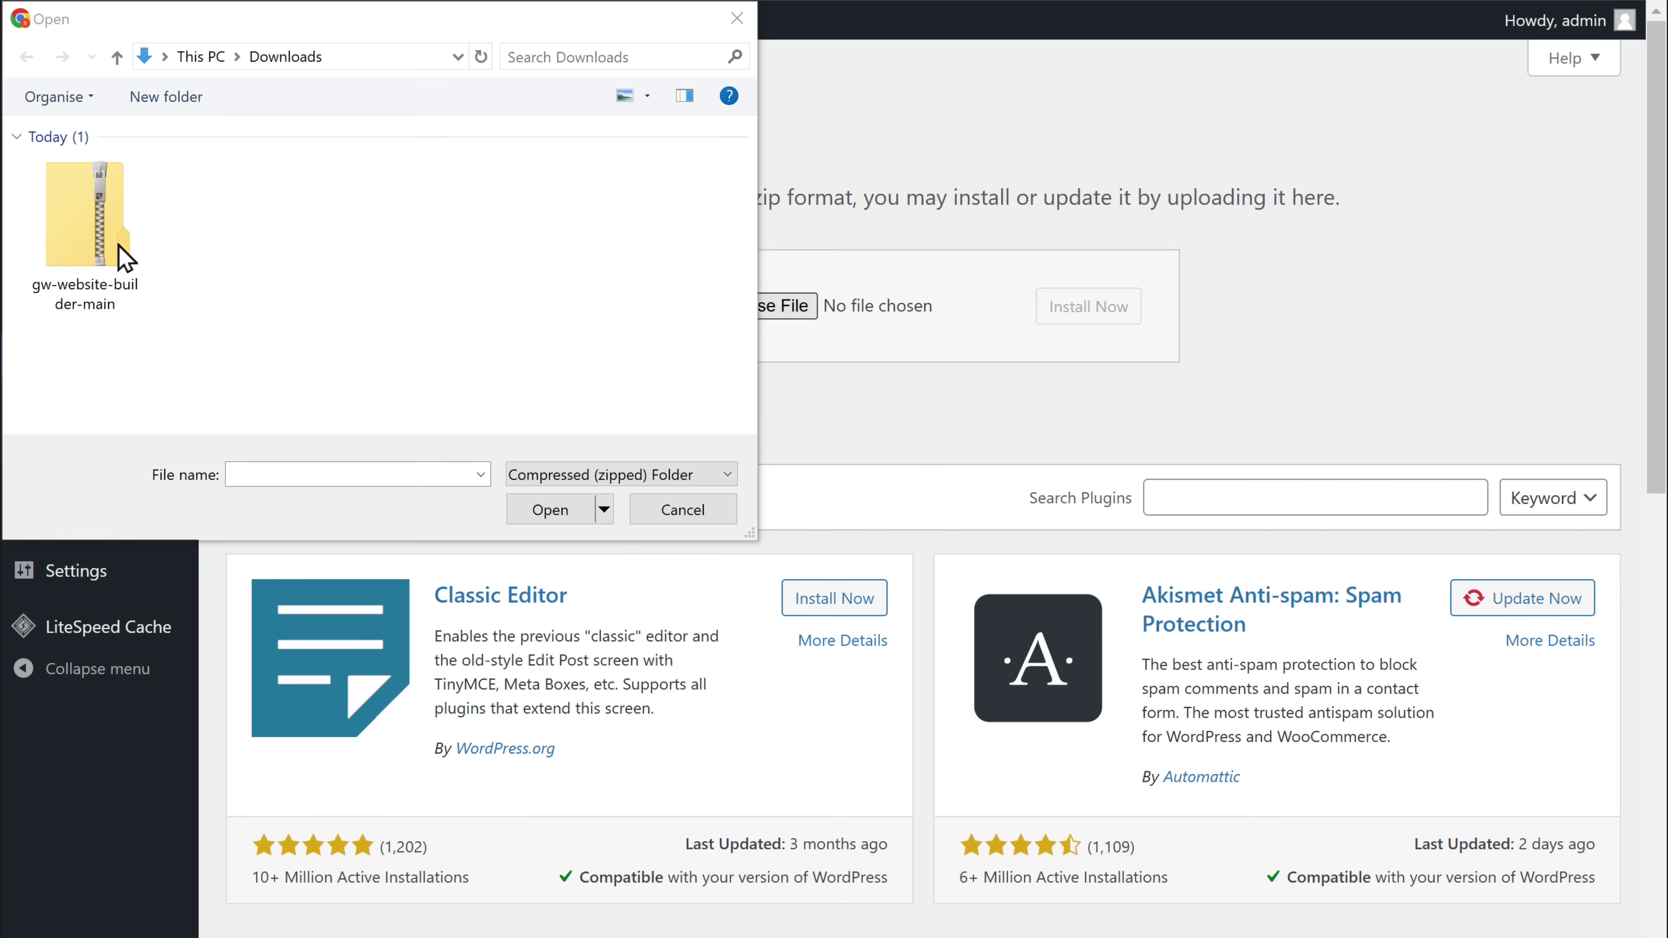
{"action": "left_click", "coordinate": [99, 253]}
{"action": "left_click", "coordinate": [551, 510]}
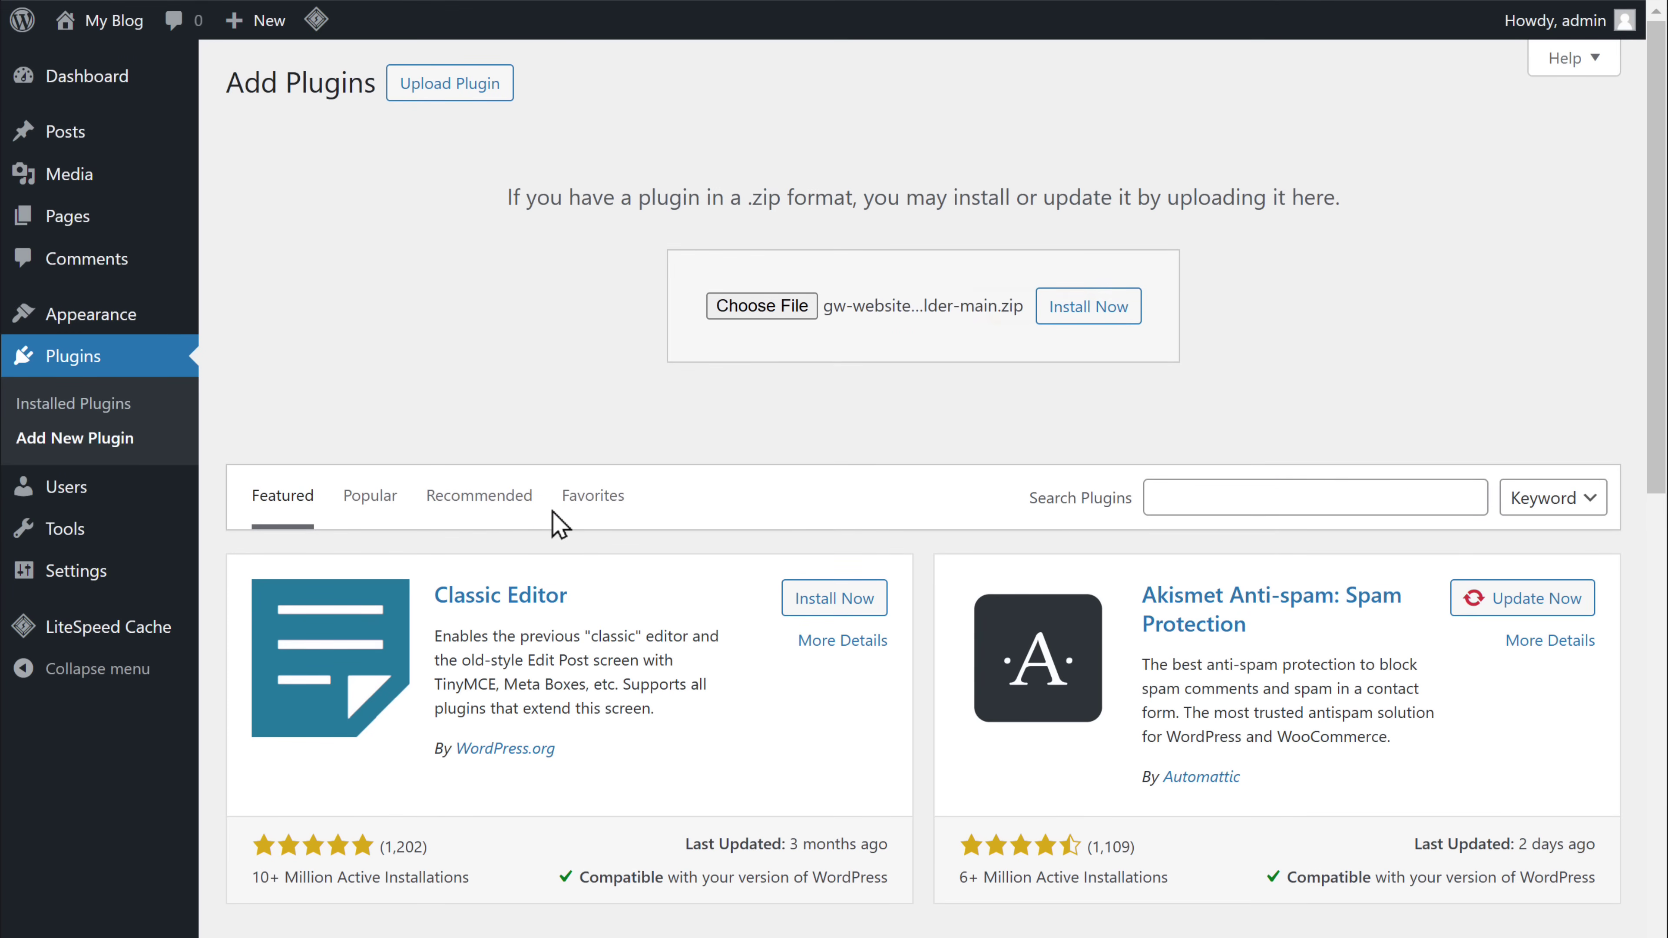
{"action": "left_click", "coordinate": [1087, 309]}
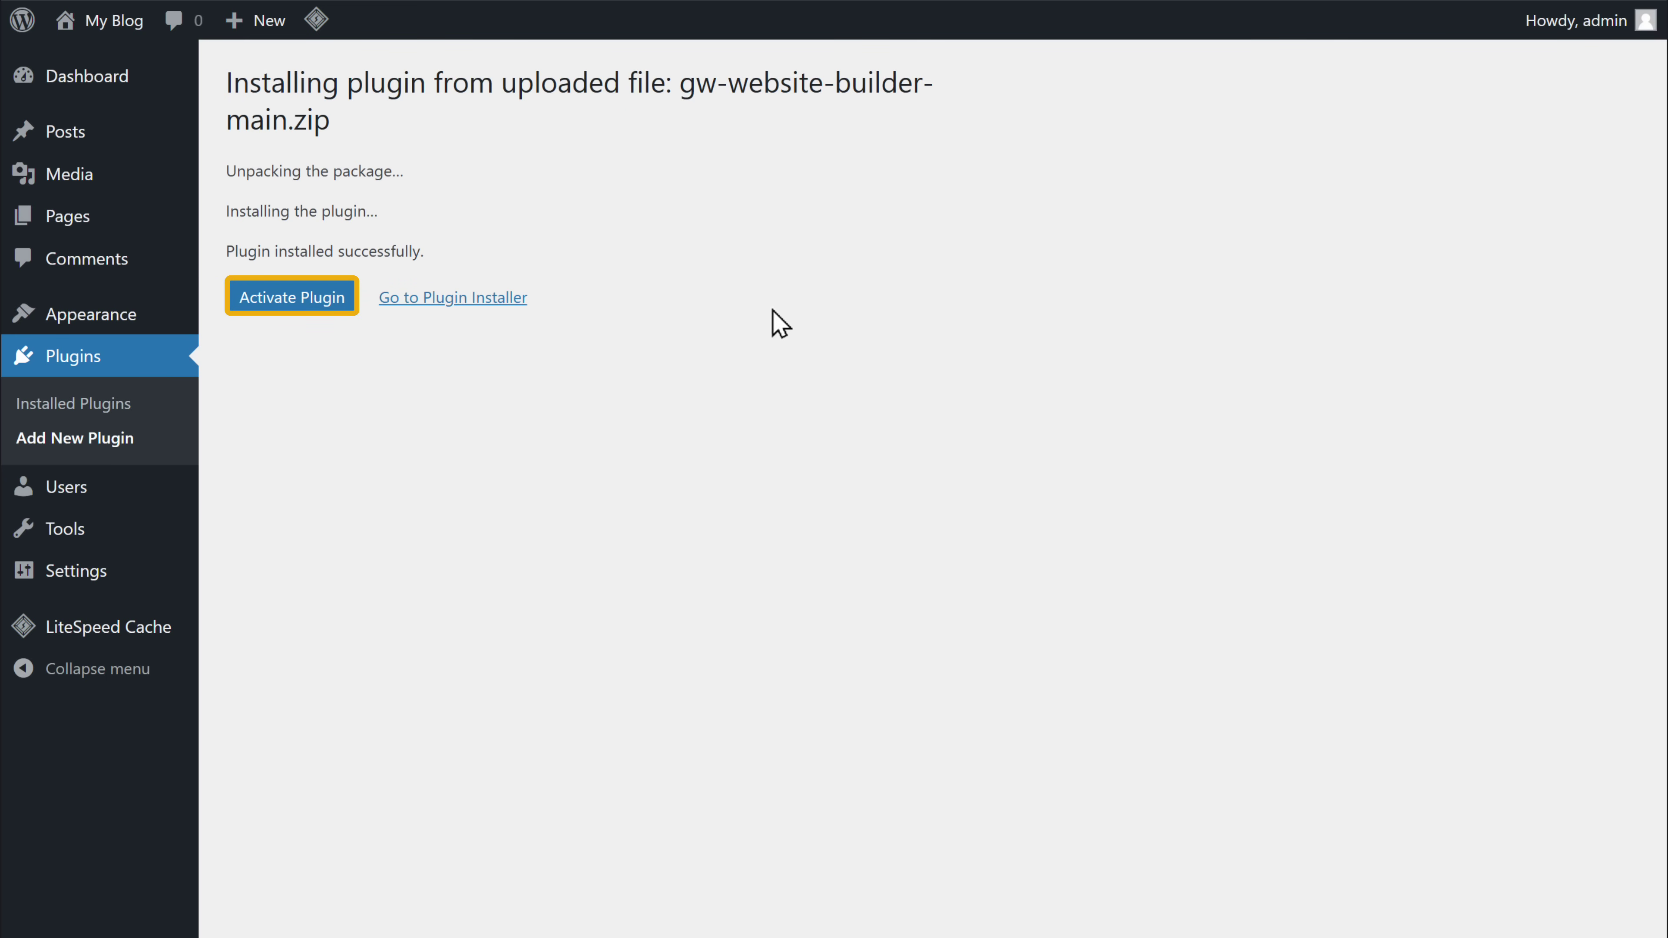
{"action": "left_click", "coordinate": [291, 301]}
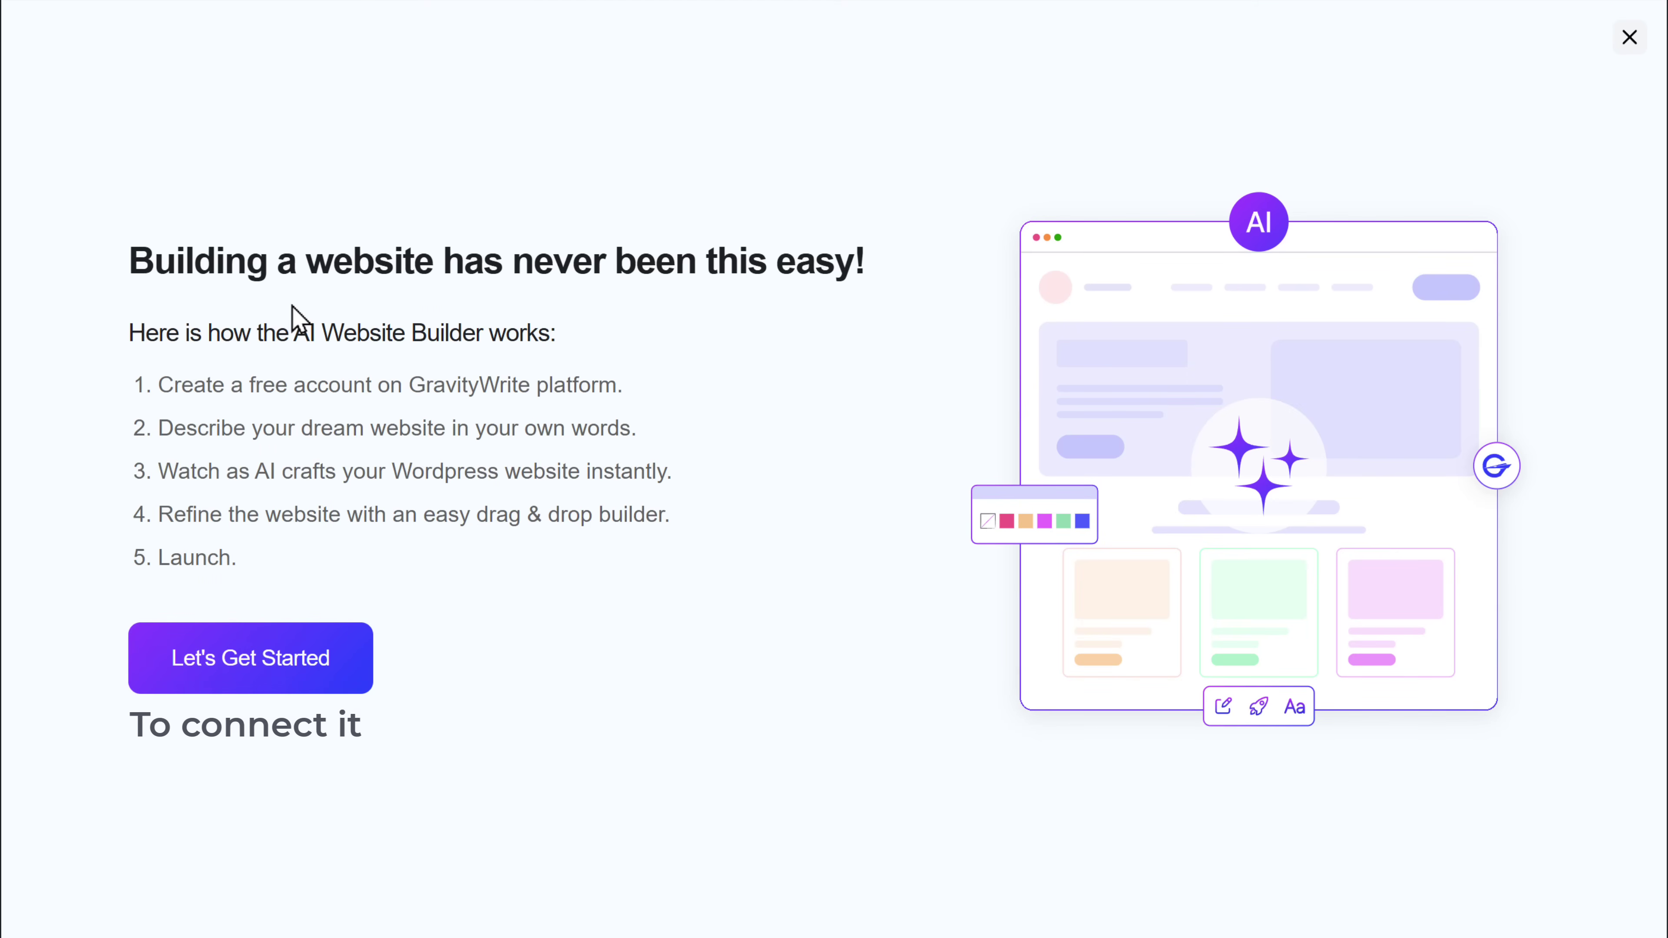
Start the AI Website Builder setup and connect a GravityWrite account to the site by signing in with Google
{"action": "left_click", "coordinate": [236, 660]}
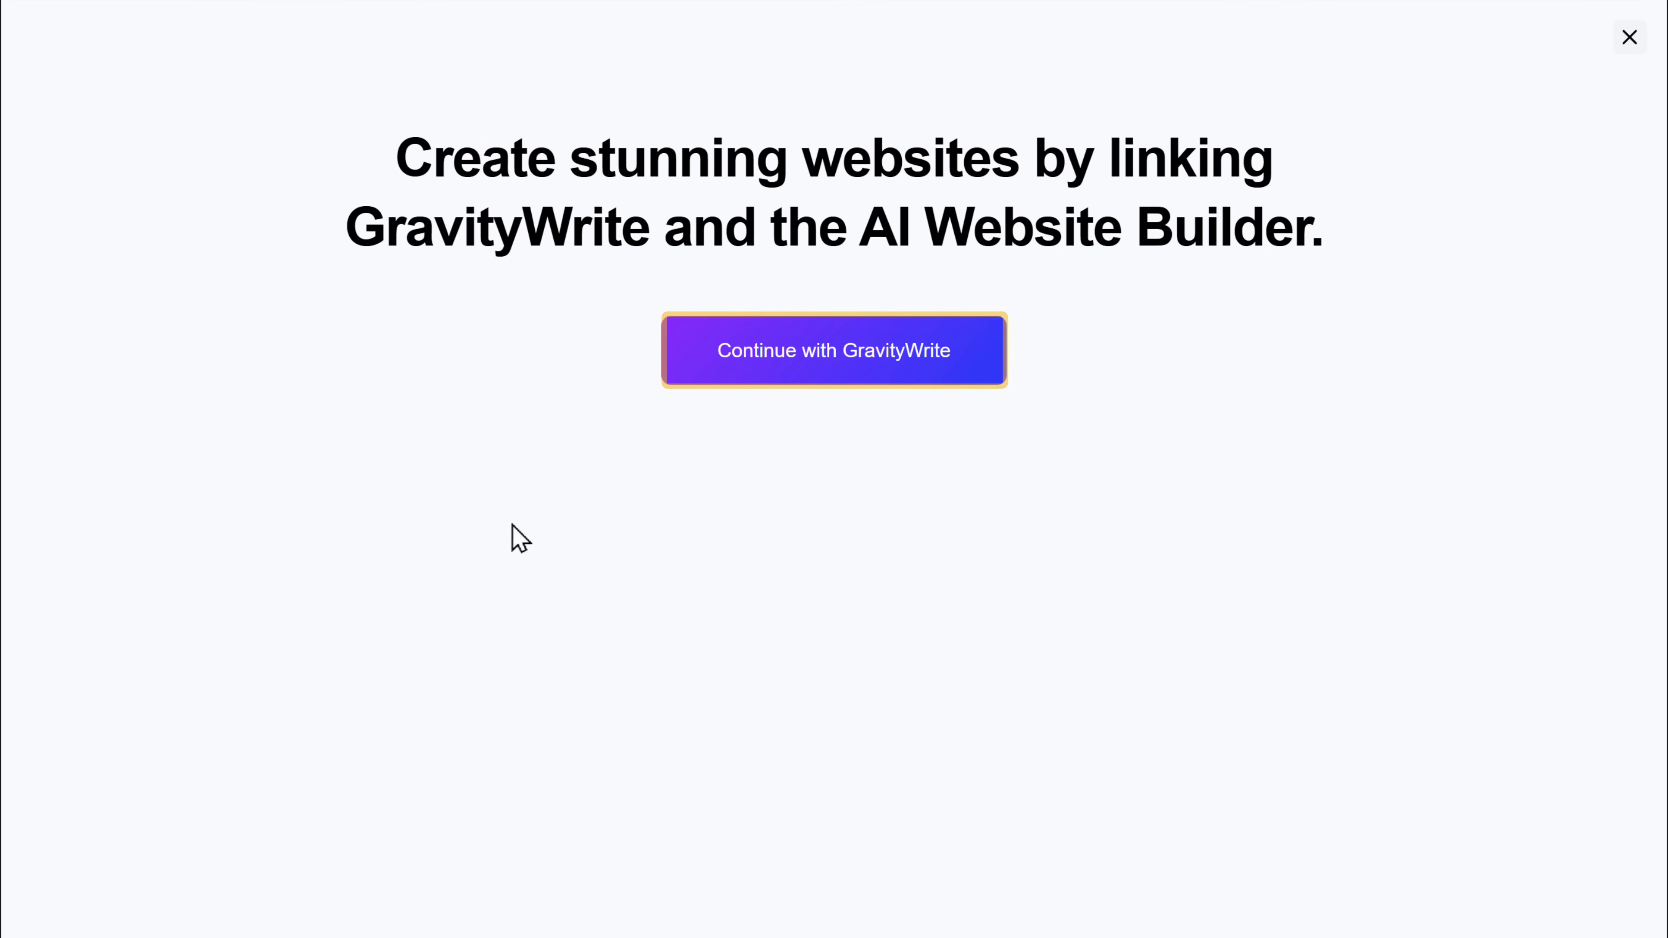
{"action": "left_click", "coordinate": [827, 378]}
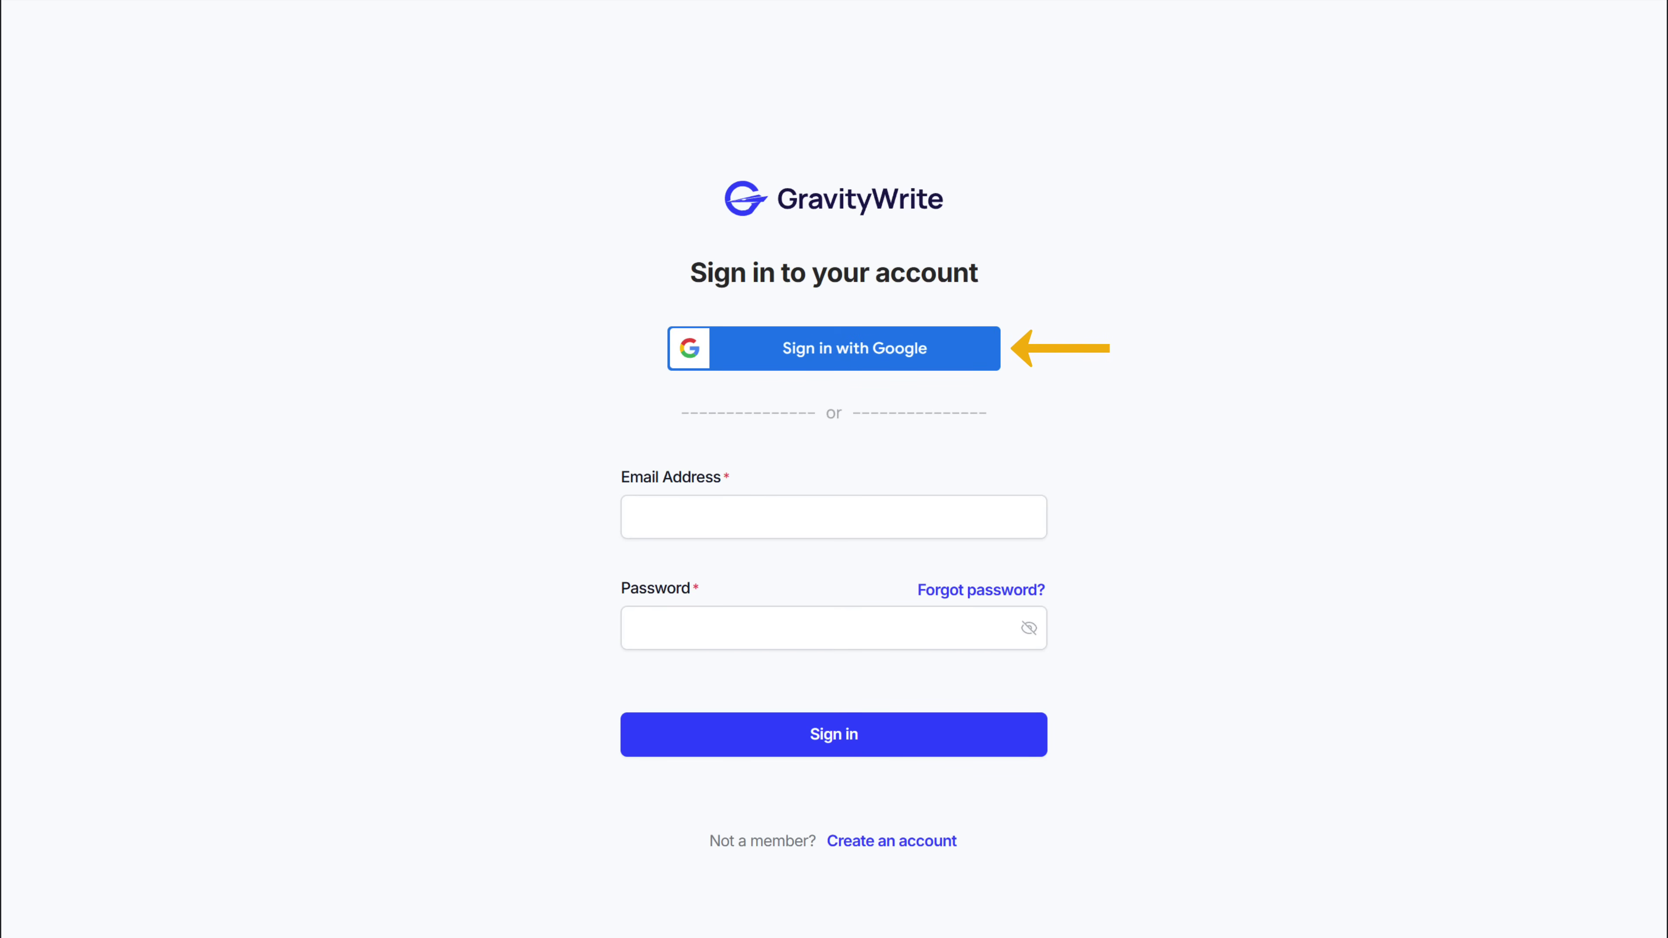
{"action": "left_click", "coordinate": [839, 358]}
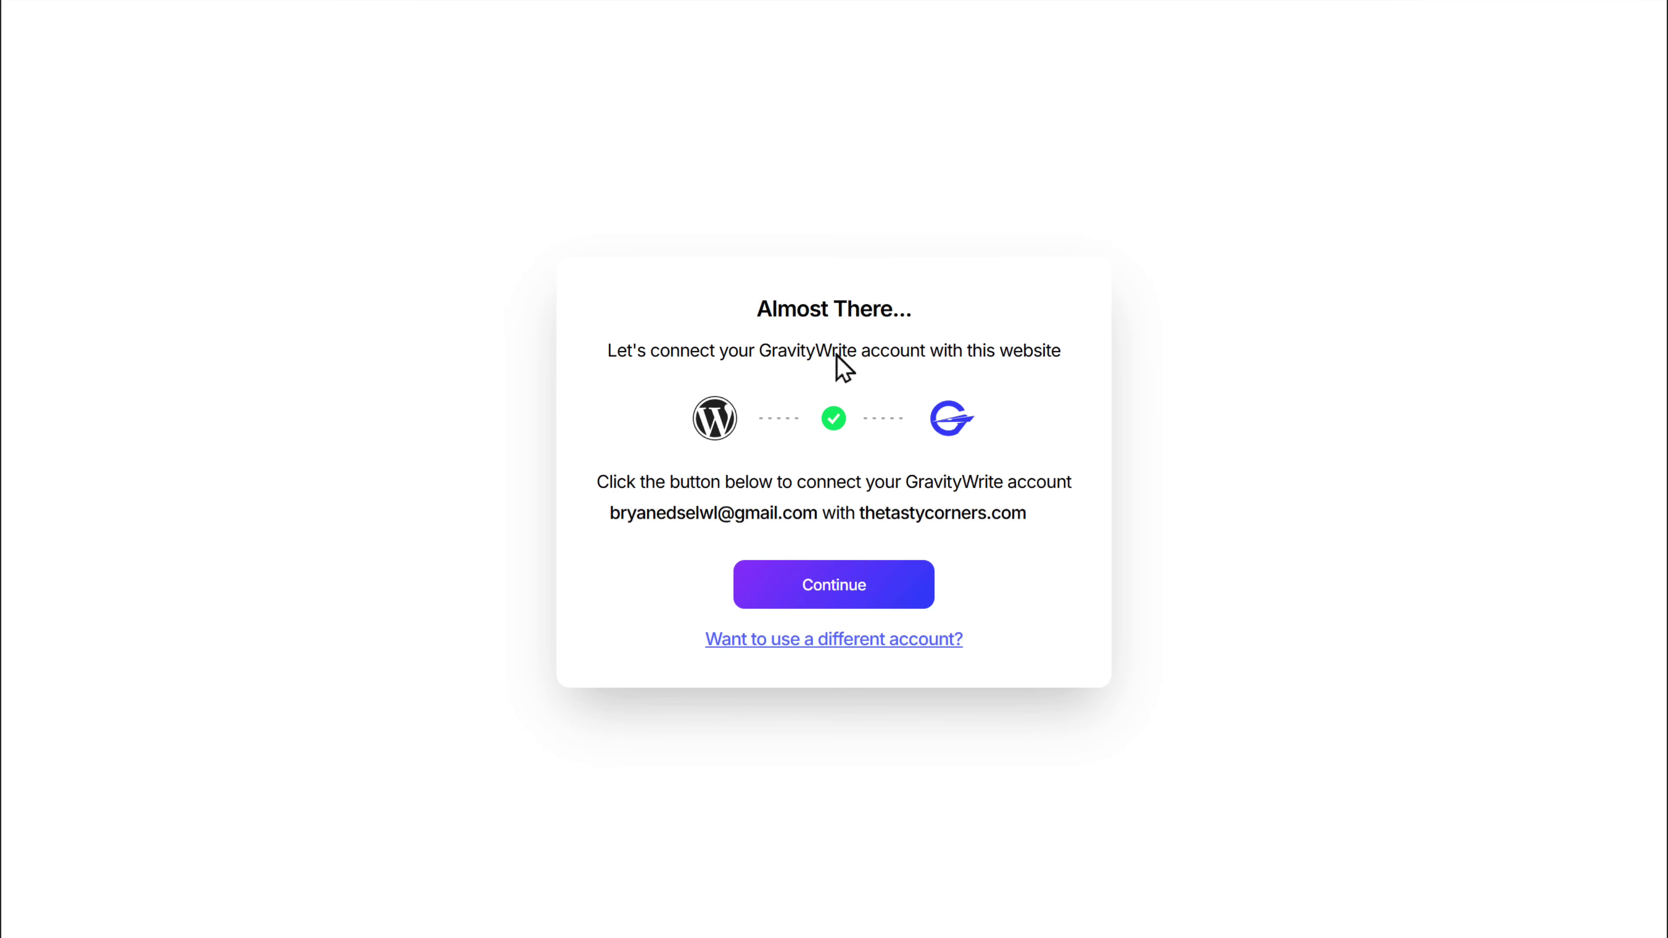
{"action": "left_click", "coordinate": [834, 590]}
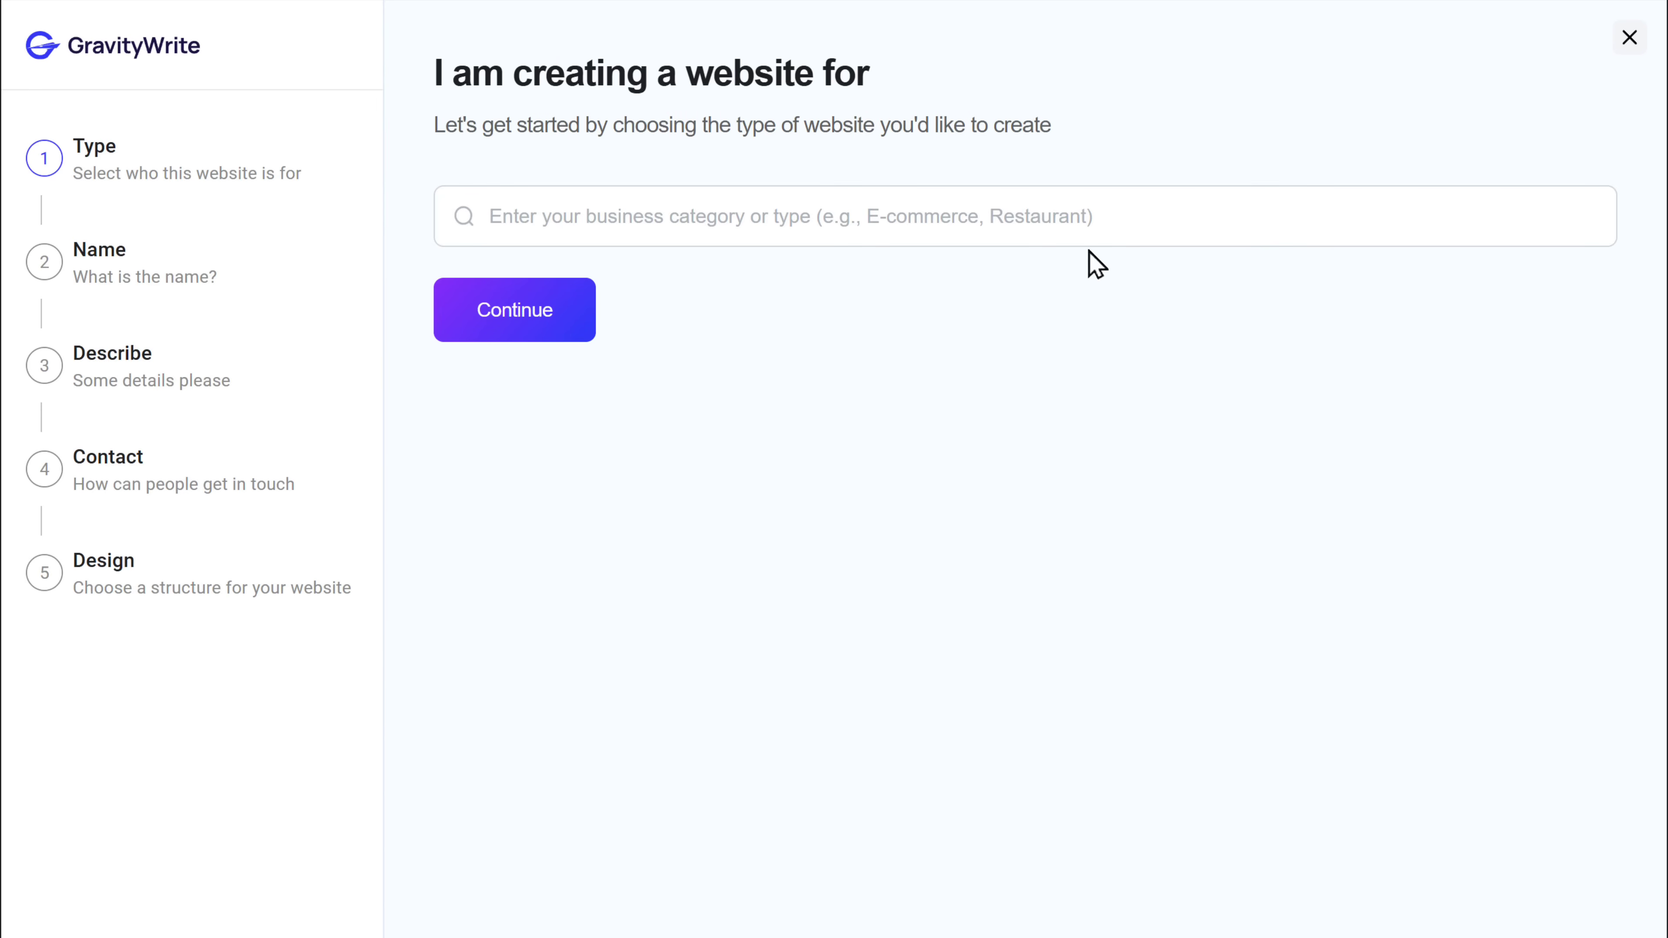
Choose Restaurant as the website type and continue to the naming stage
{"action": "left_click", "coordinate": [1121, 218]}
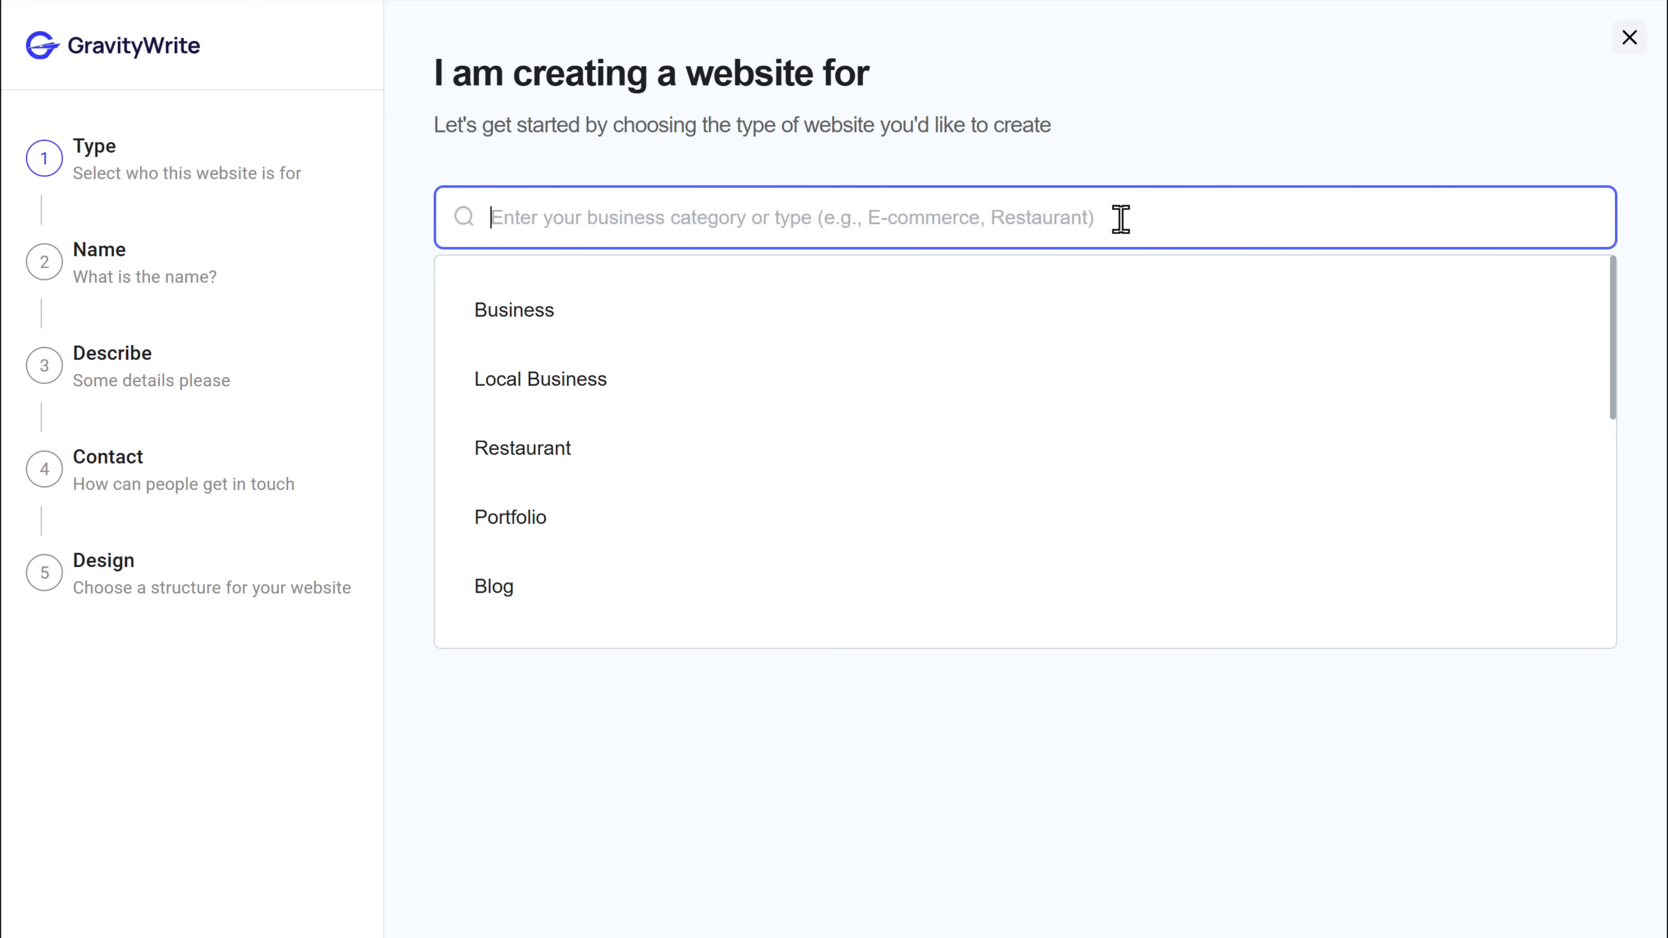
{"action": "left_click", "coordinate": [1058, 435]}
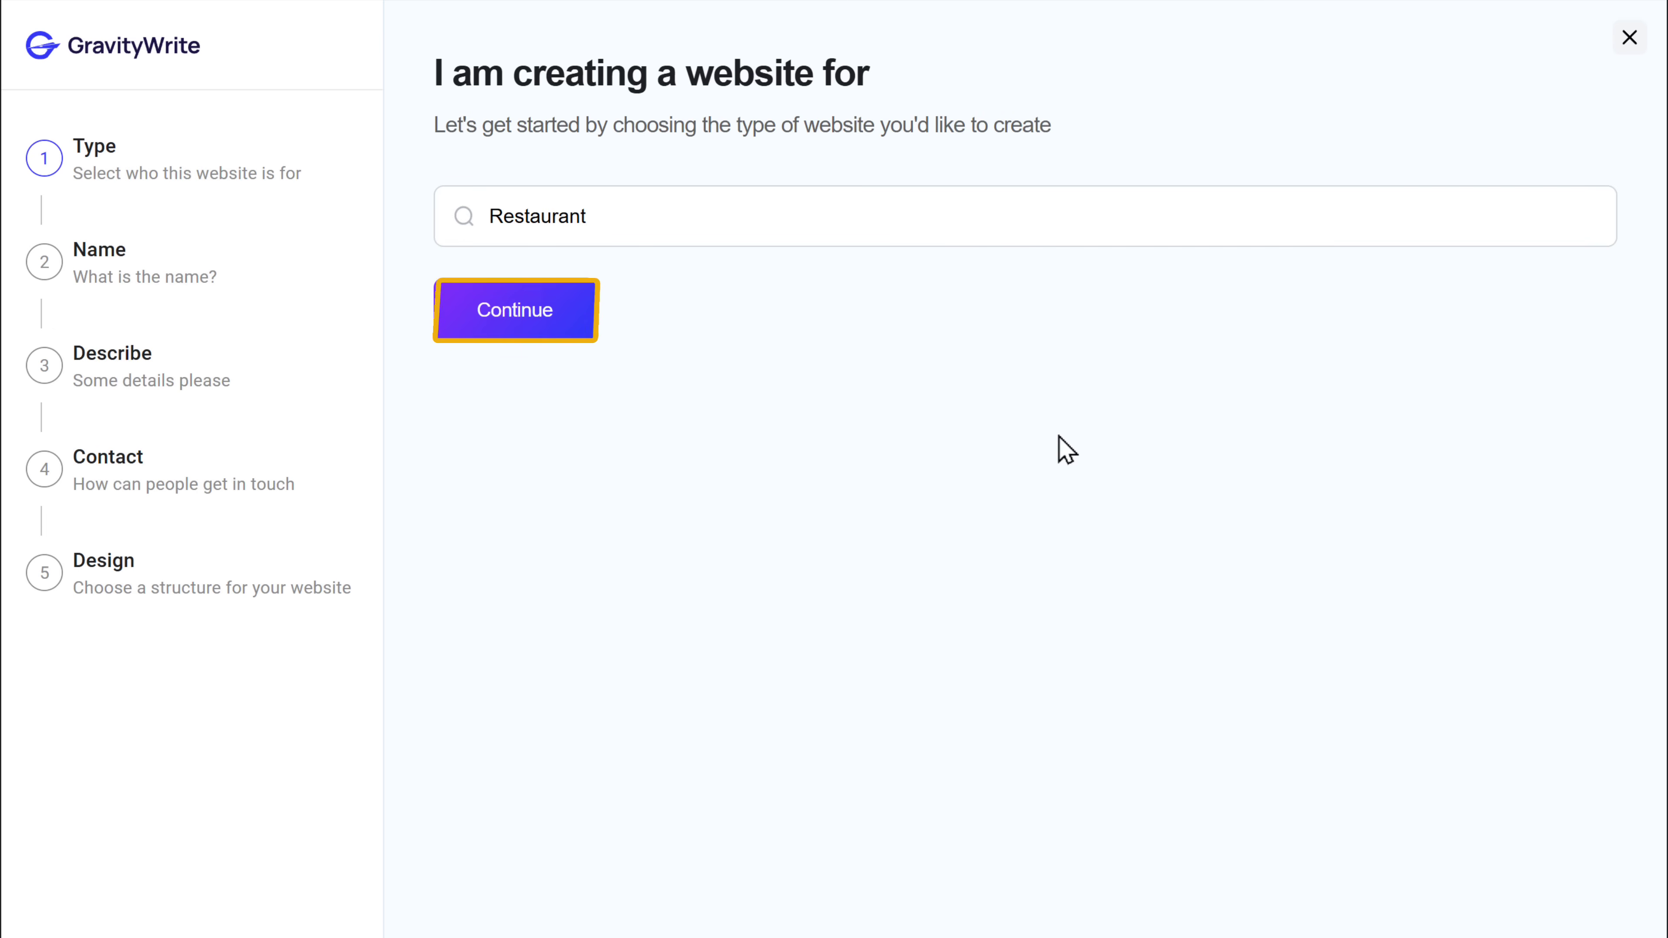
{"action": "left_click", "coordinate": [518, 326]}
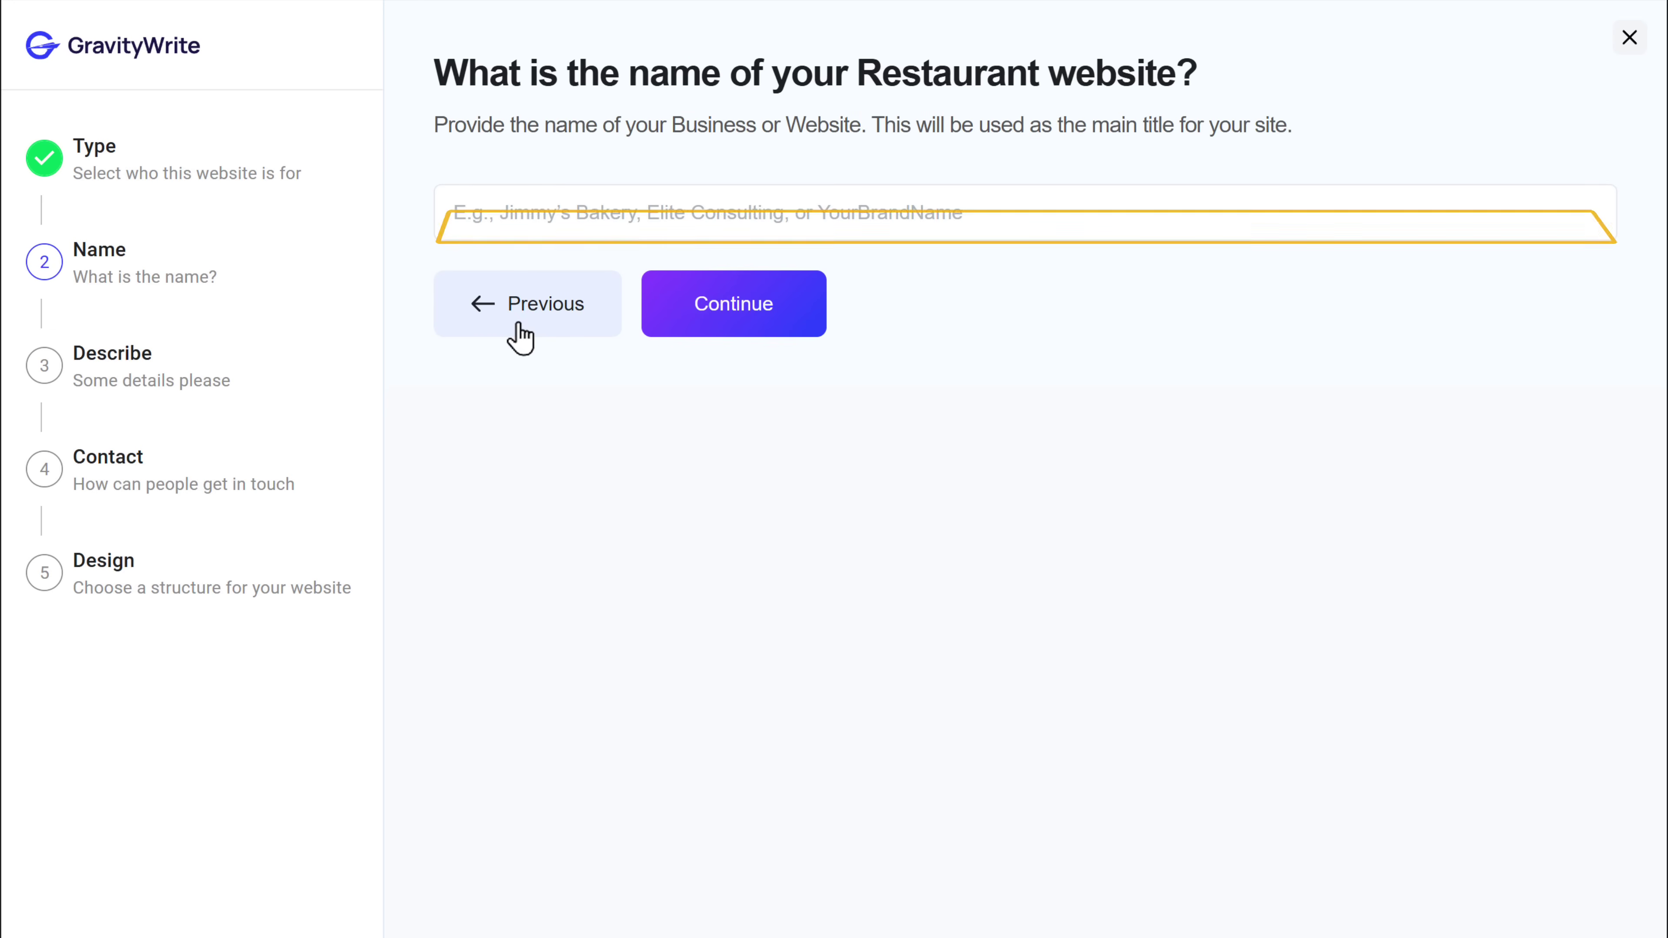
Name the website The Tasty Corners and continue to the business description
{"action": "left_click", "coordinate": [641, 212]}
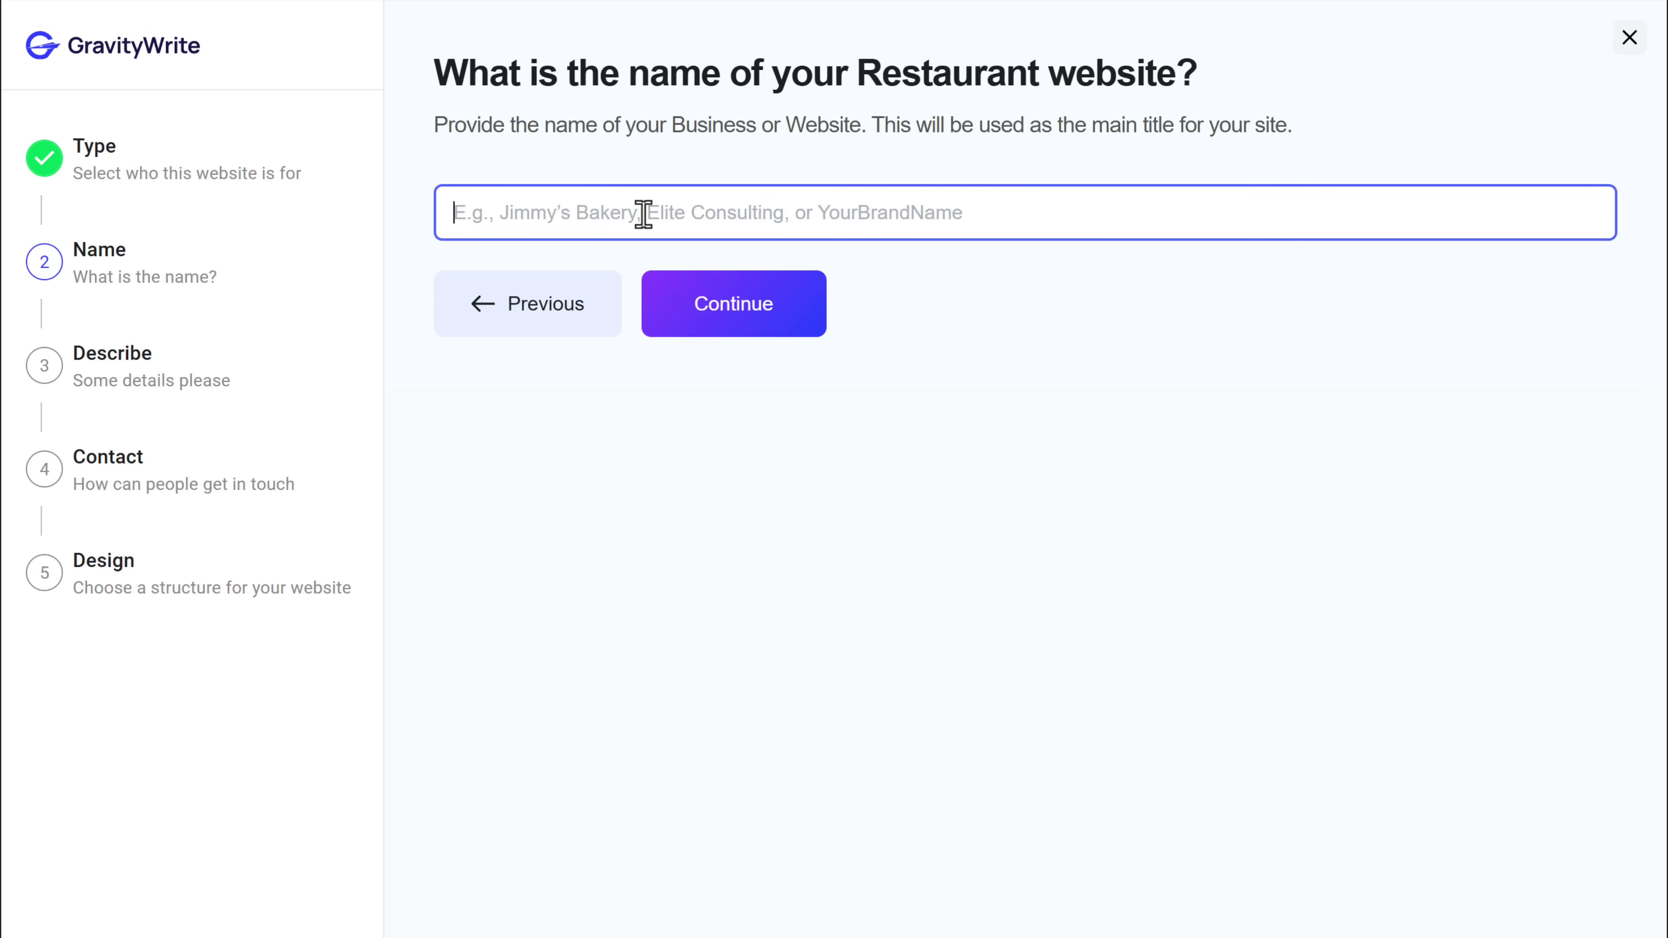
{"action": "type", "text": "The Tasty Corners"}
{"action": "key", "text": "Tab"}
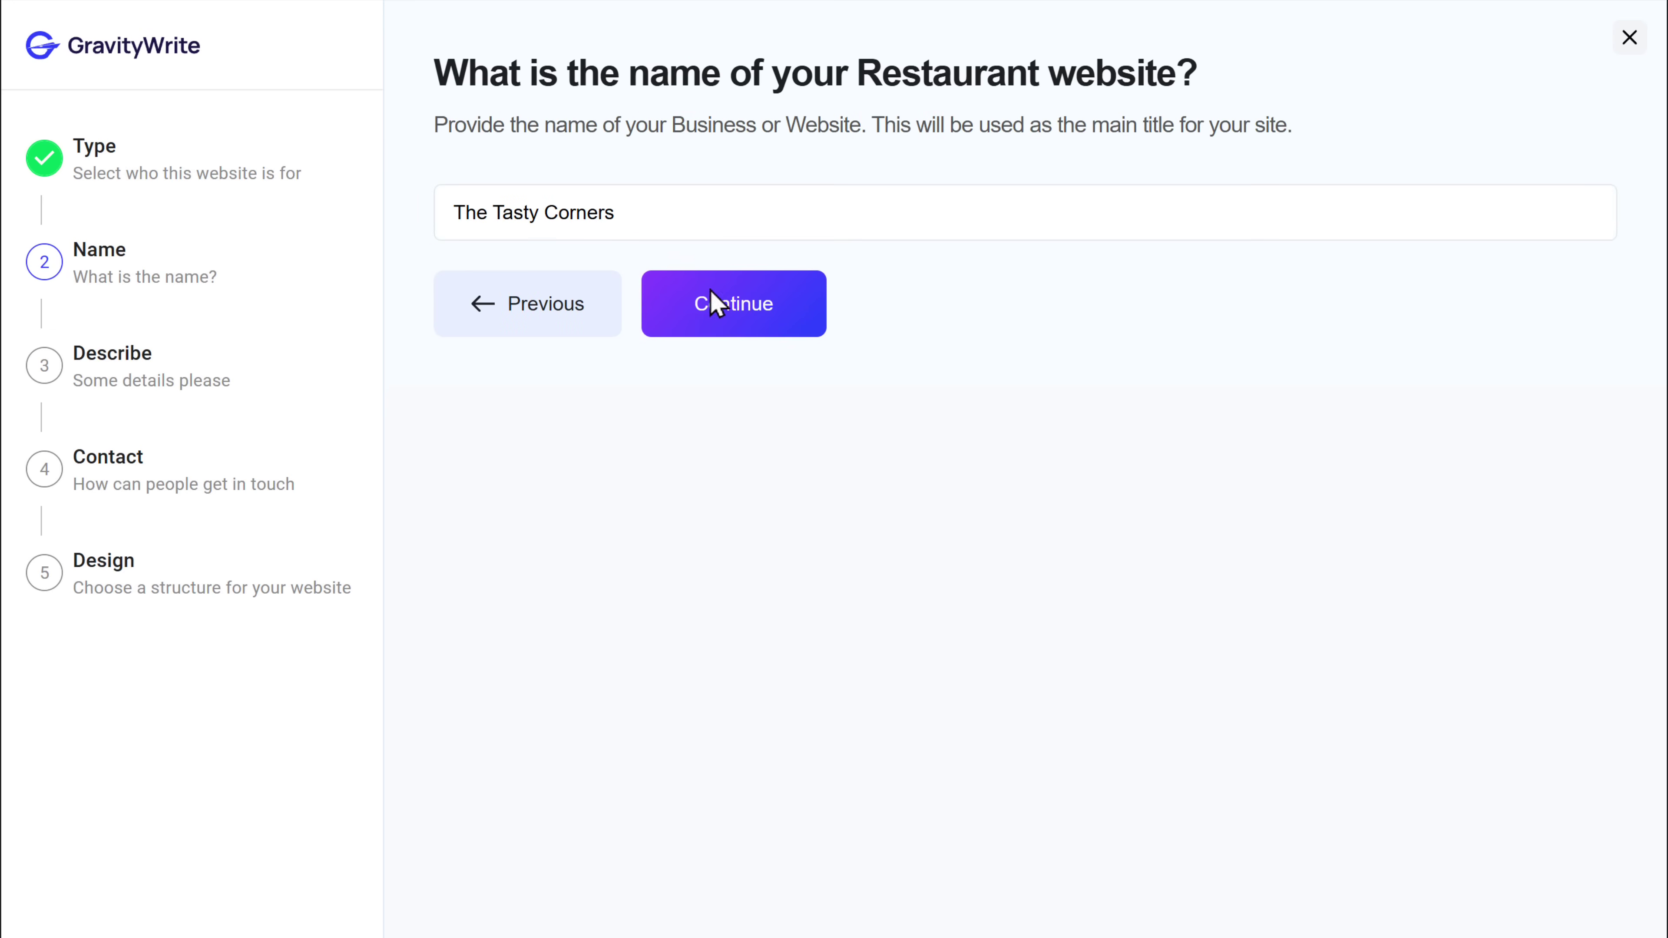
{"action": "left_click", "coordinate": [714, 302]}
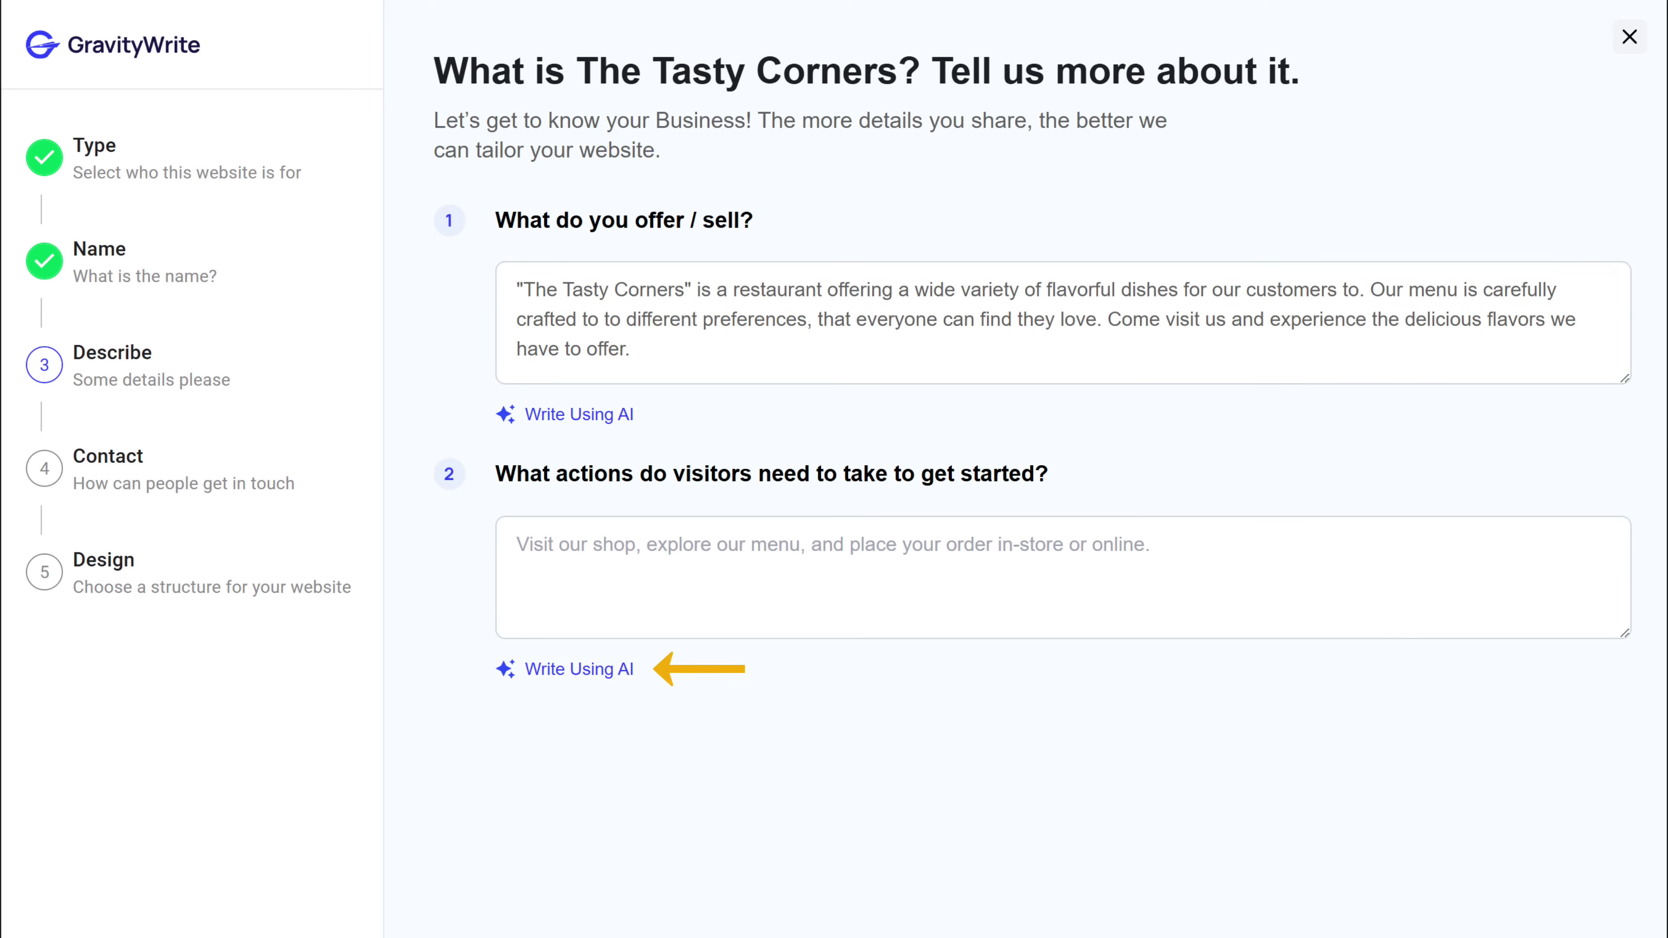
Have AI write the answer on what visitors need to do to get started, and submit the business description
{"action": "left_click", "coordinate": [569, 676]}
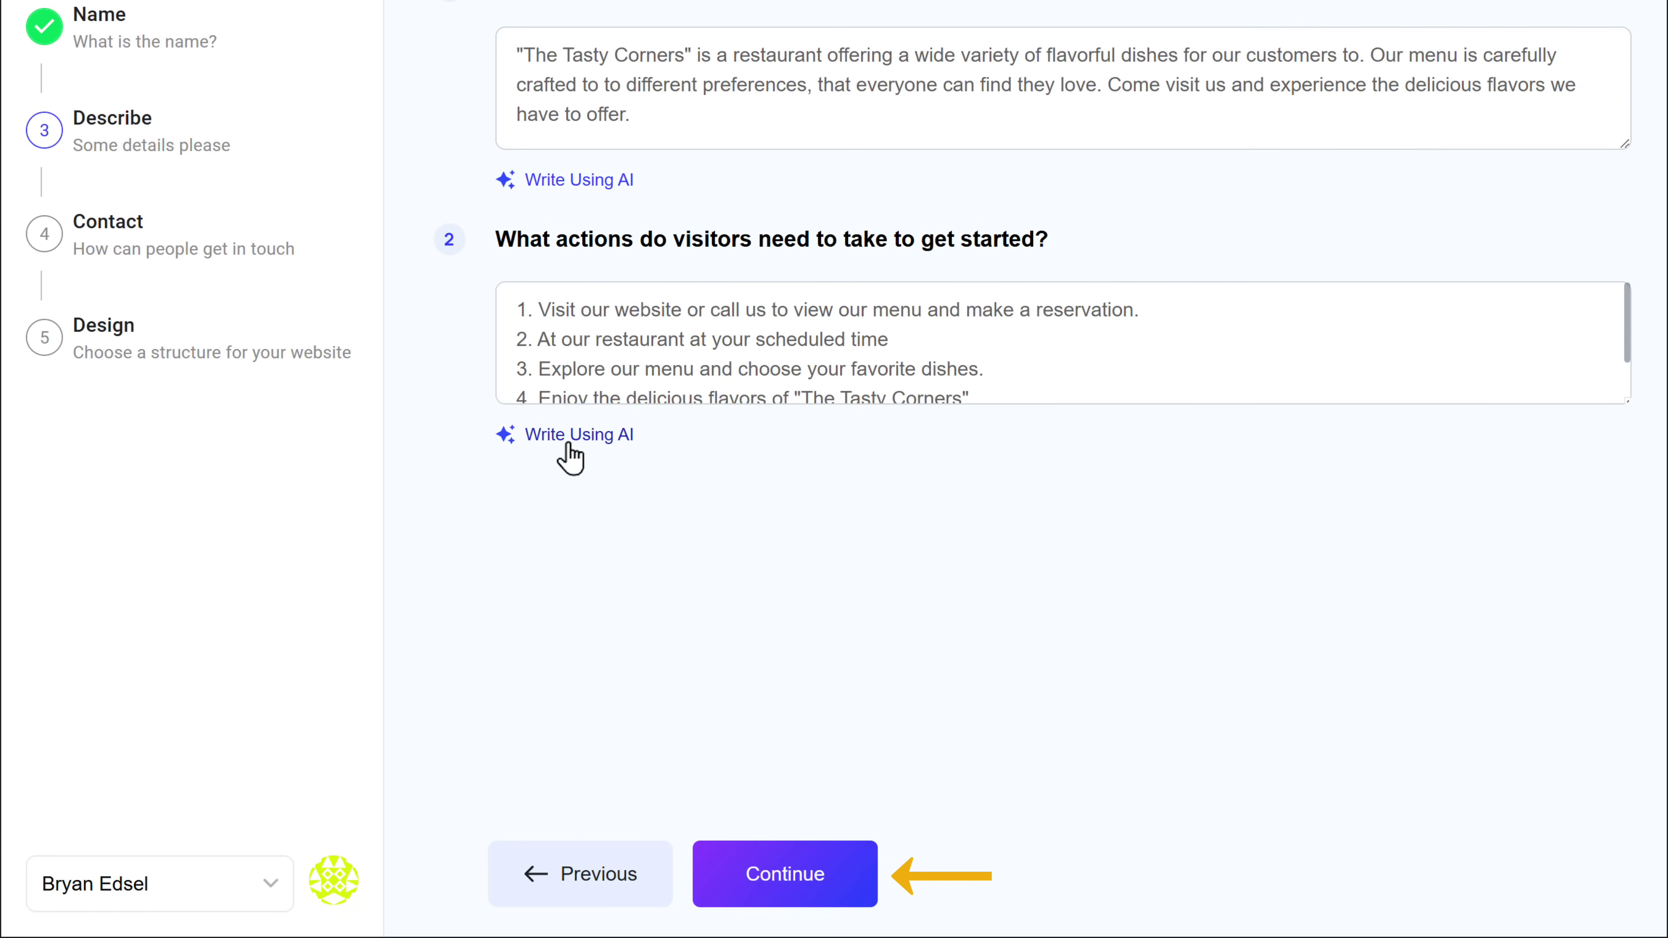
{"action": "left_click", "coordinate": [778, 891]}
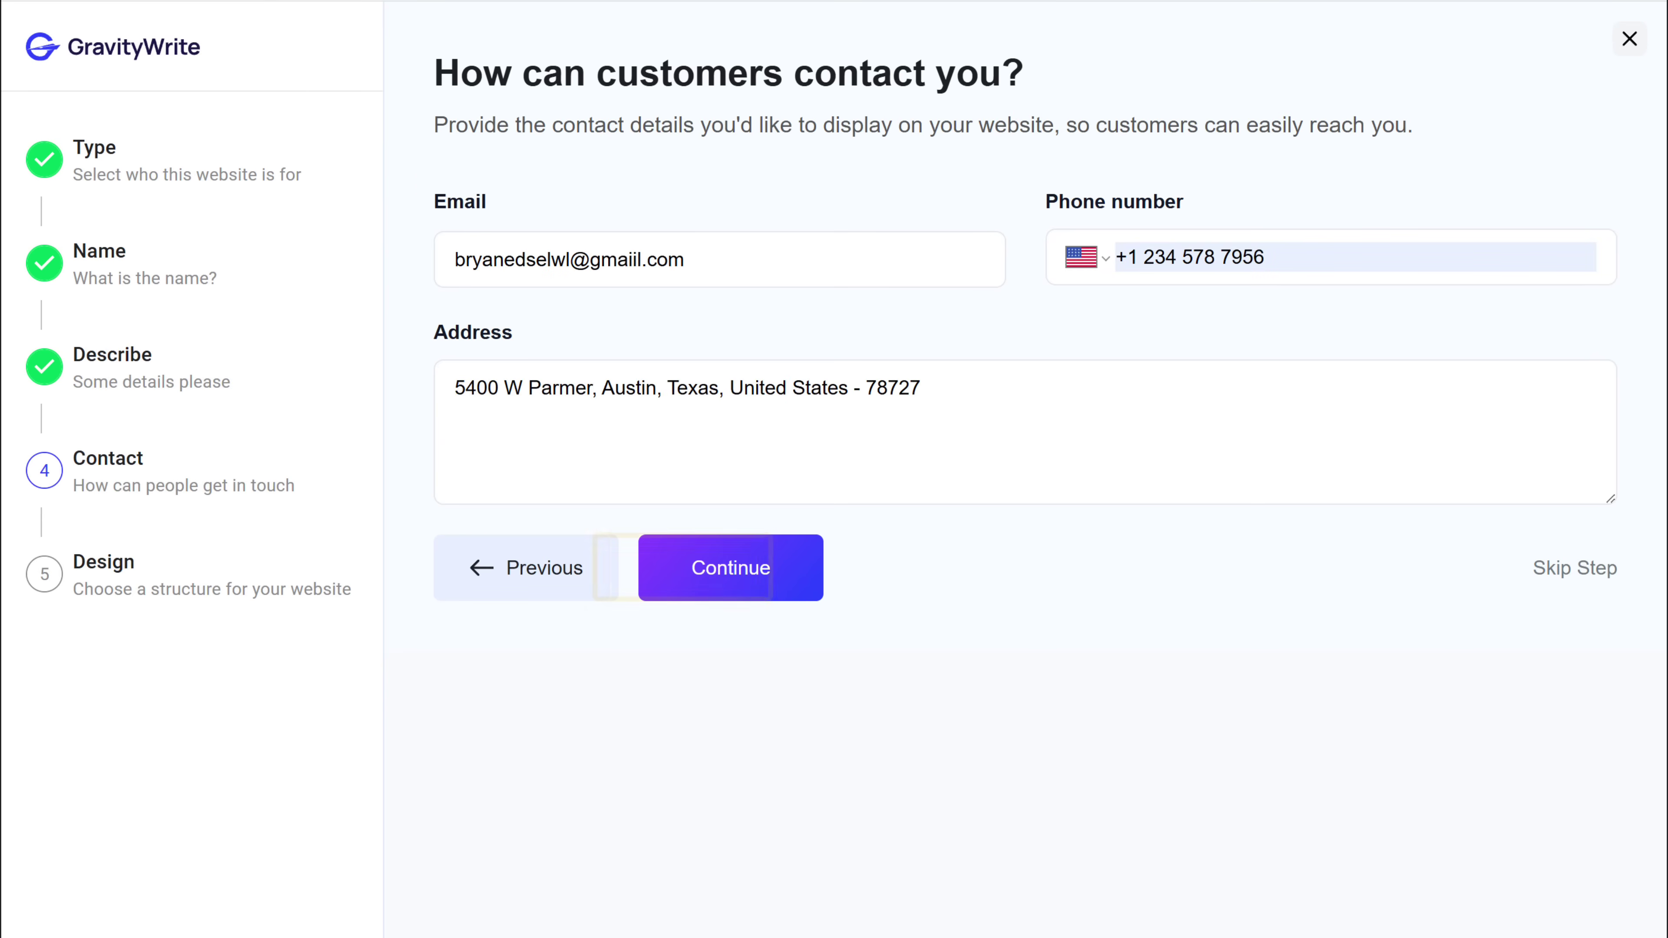
Submit the customer contact details and look through the available website templates, returning to the Explore template
{"action": "left_click", "coordinate": [730, 595]}
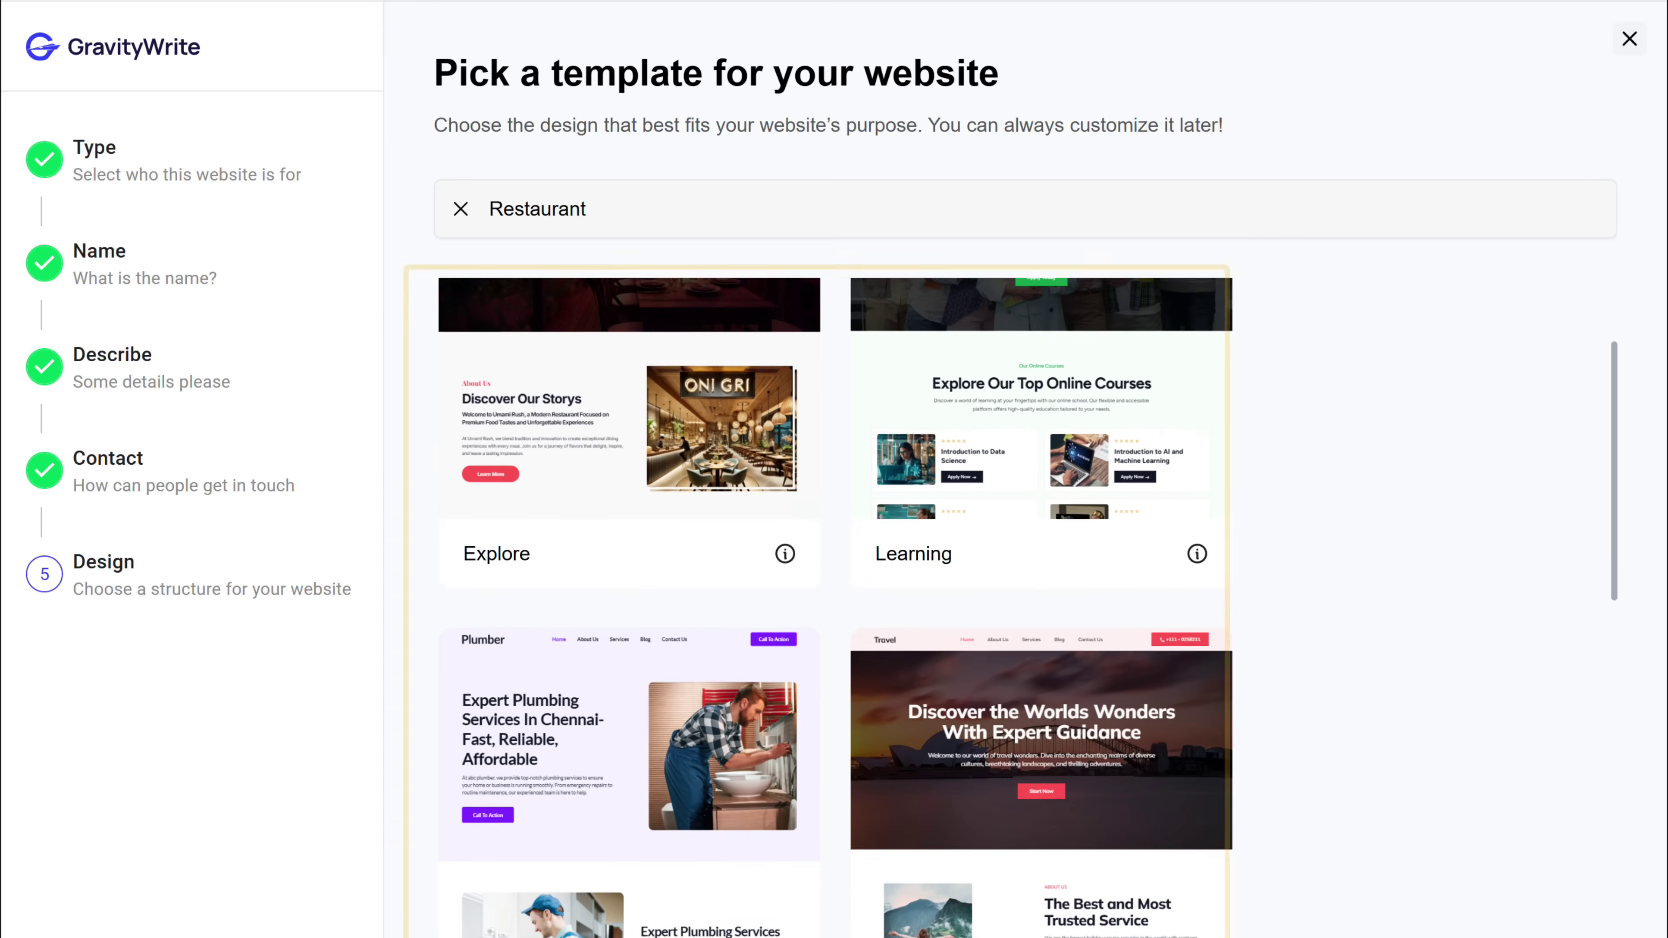
{"action": "scroll", "coordinate": [834, 592], "scroll_direction": "down", "scroll_amount": 15}
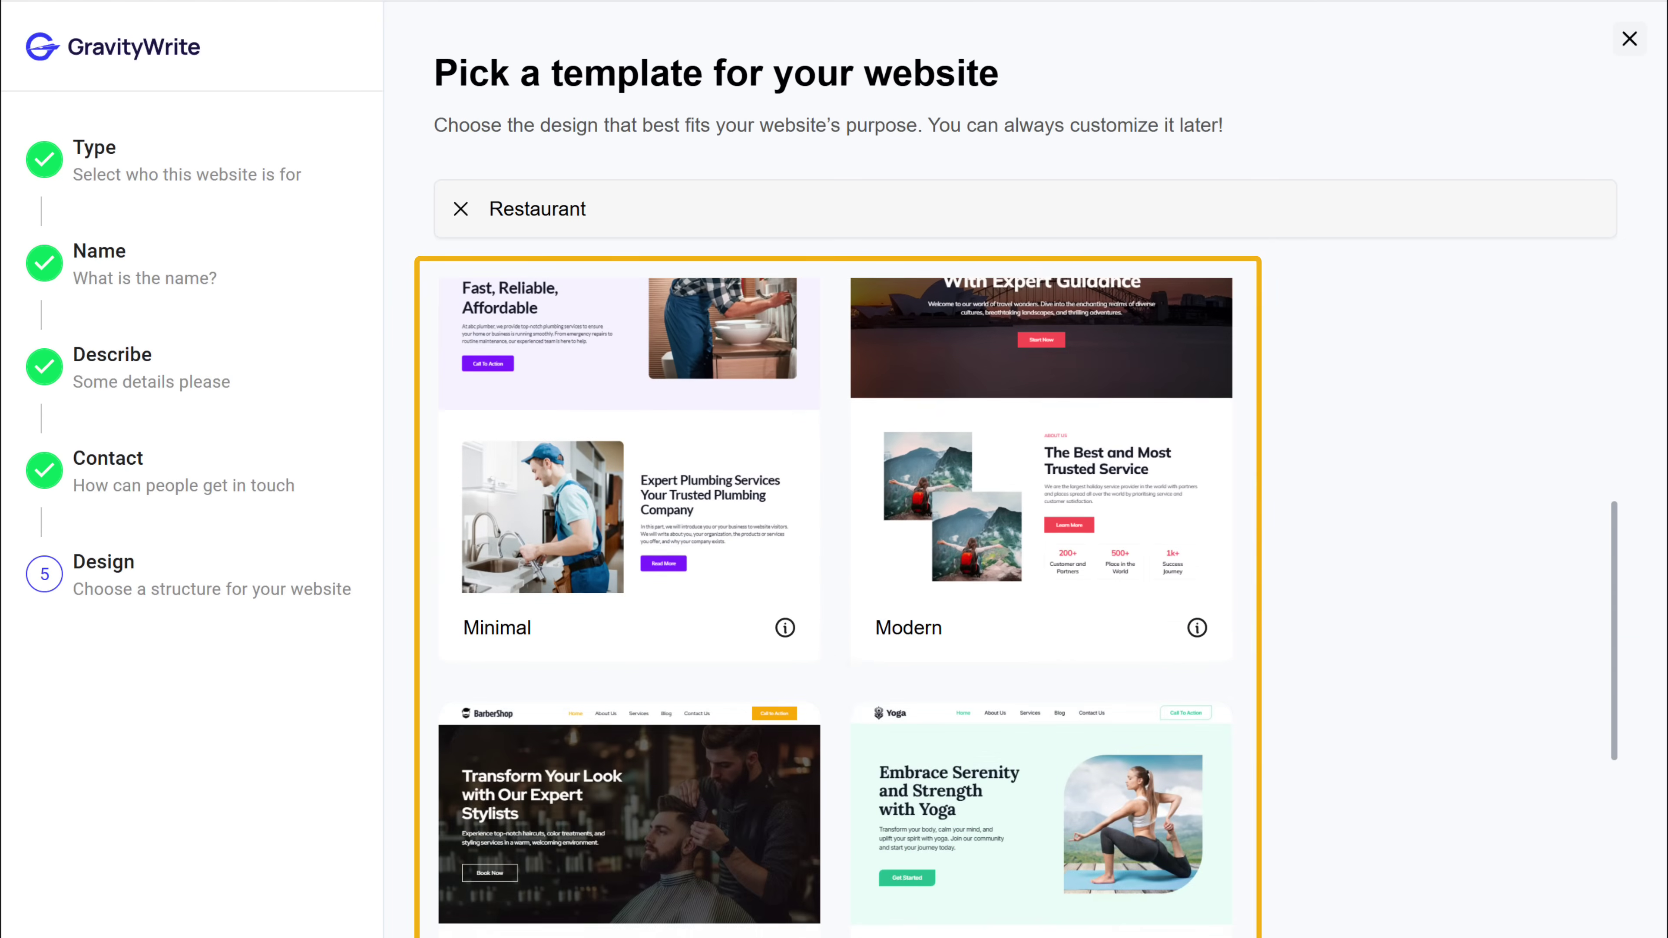
{"action": "scroll", "coordinate": [834, 591], "scroll_direction": "up", "scroll_amount": 20}
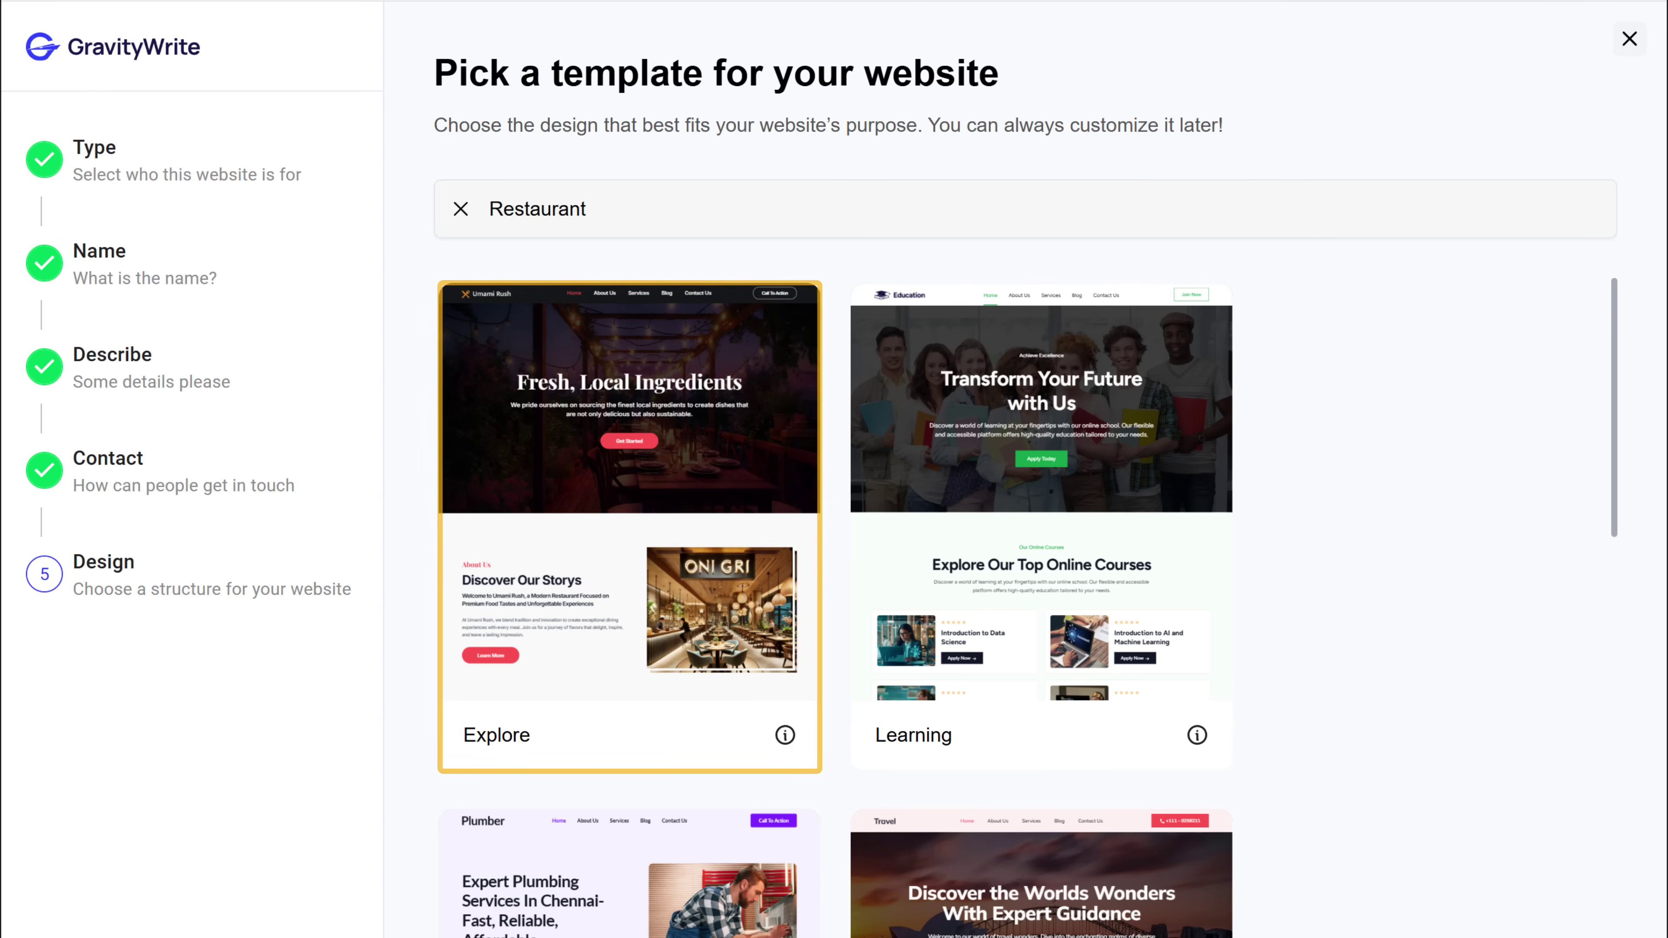
Choose the Explore template, continue to the summary of the business details, and start customizing the site
{"action": "left_click", "coordinate": [607, 534]}
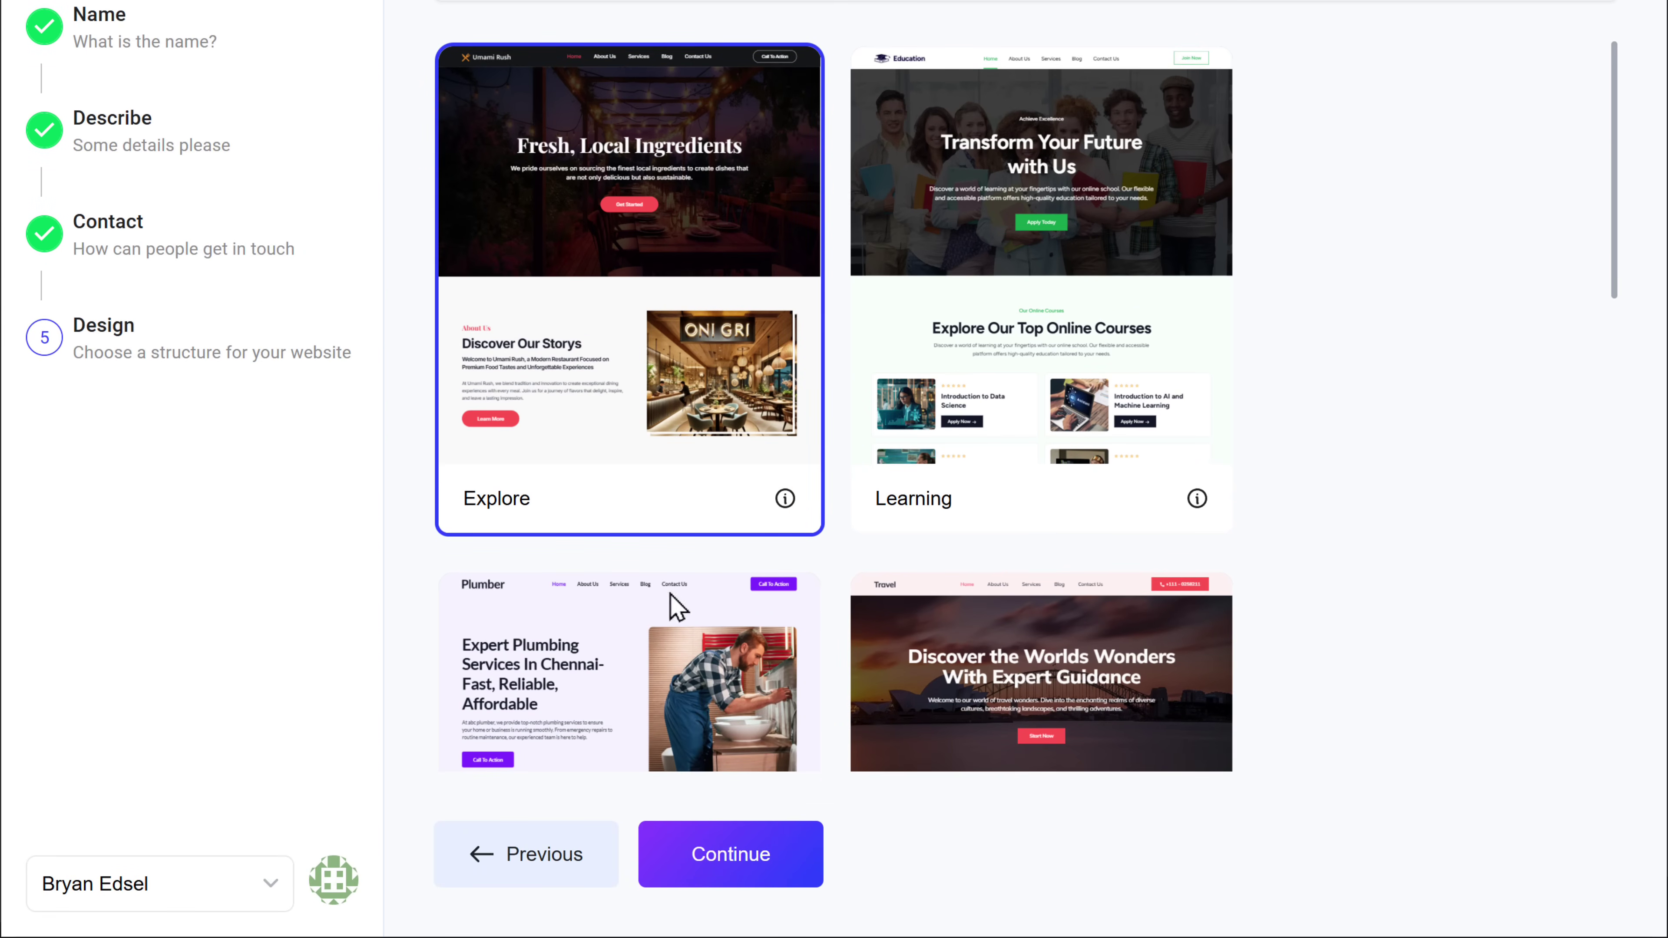
{"action": "left_click", "coordinate": [728, 877]}
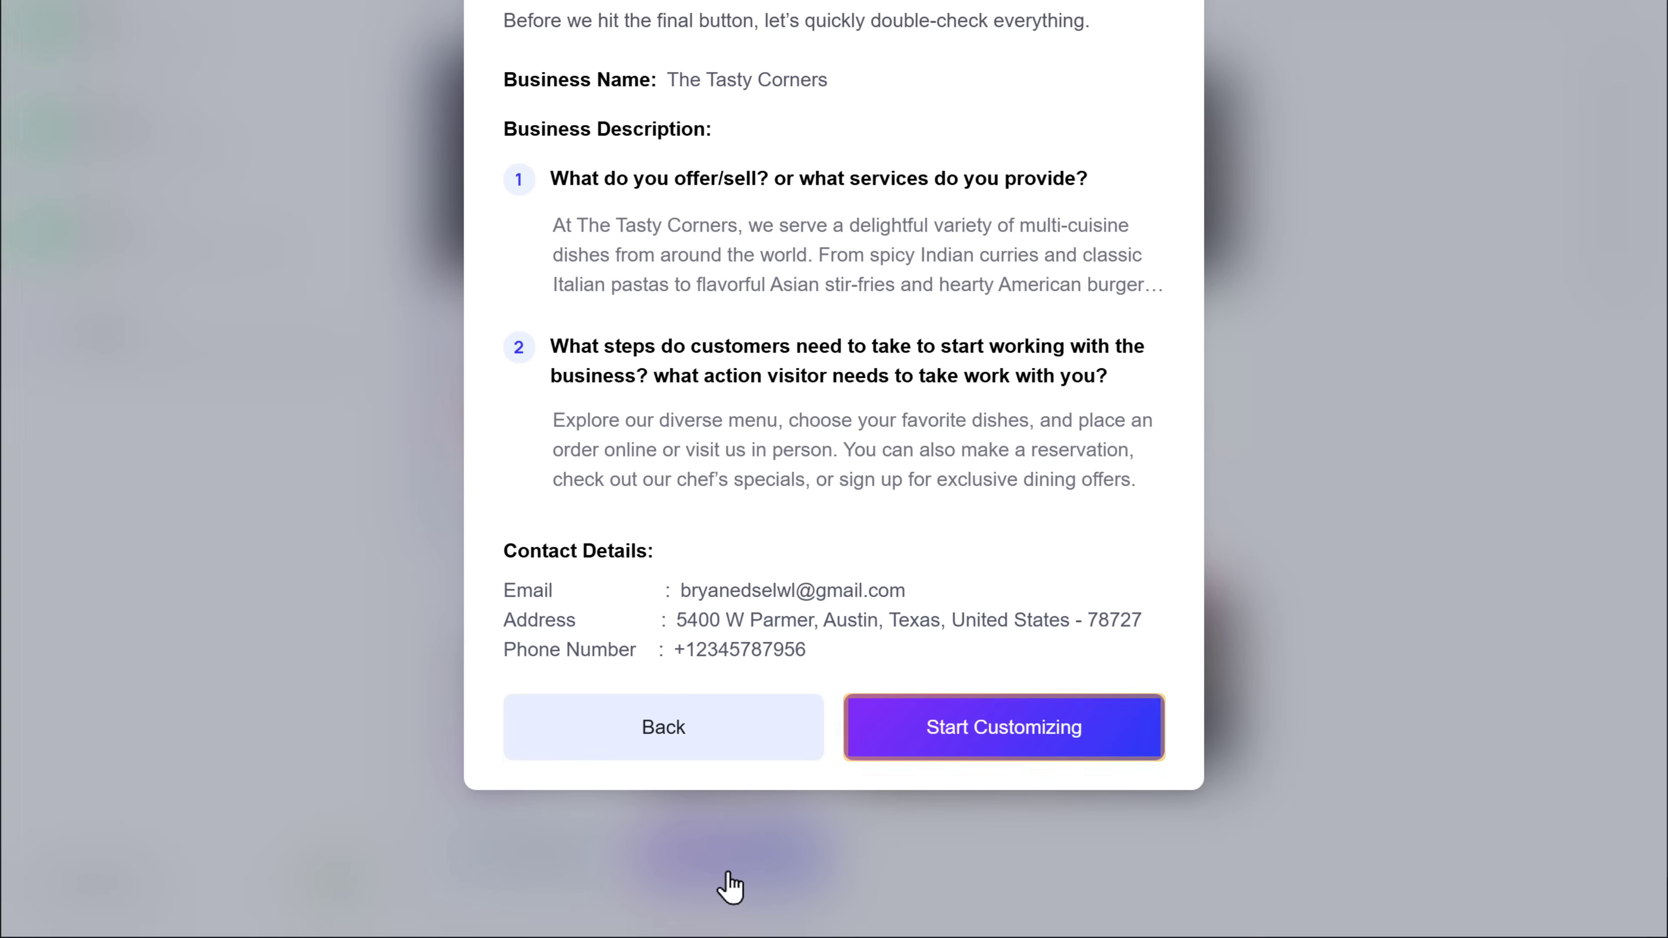
{"action": "left_click", "coordinate": [992, 749]}
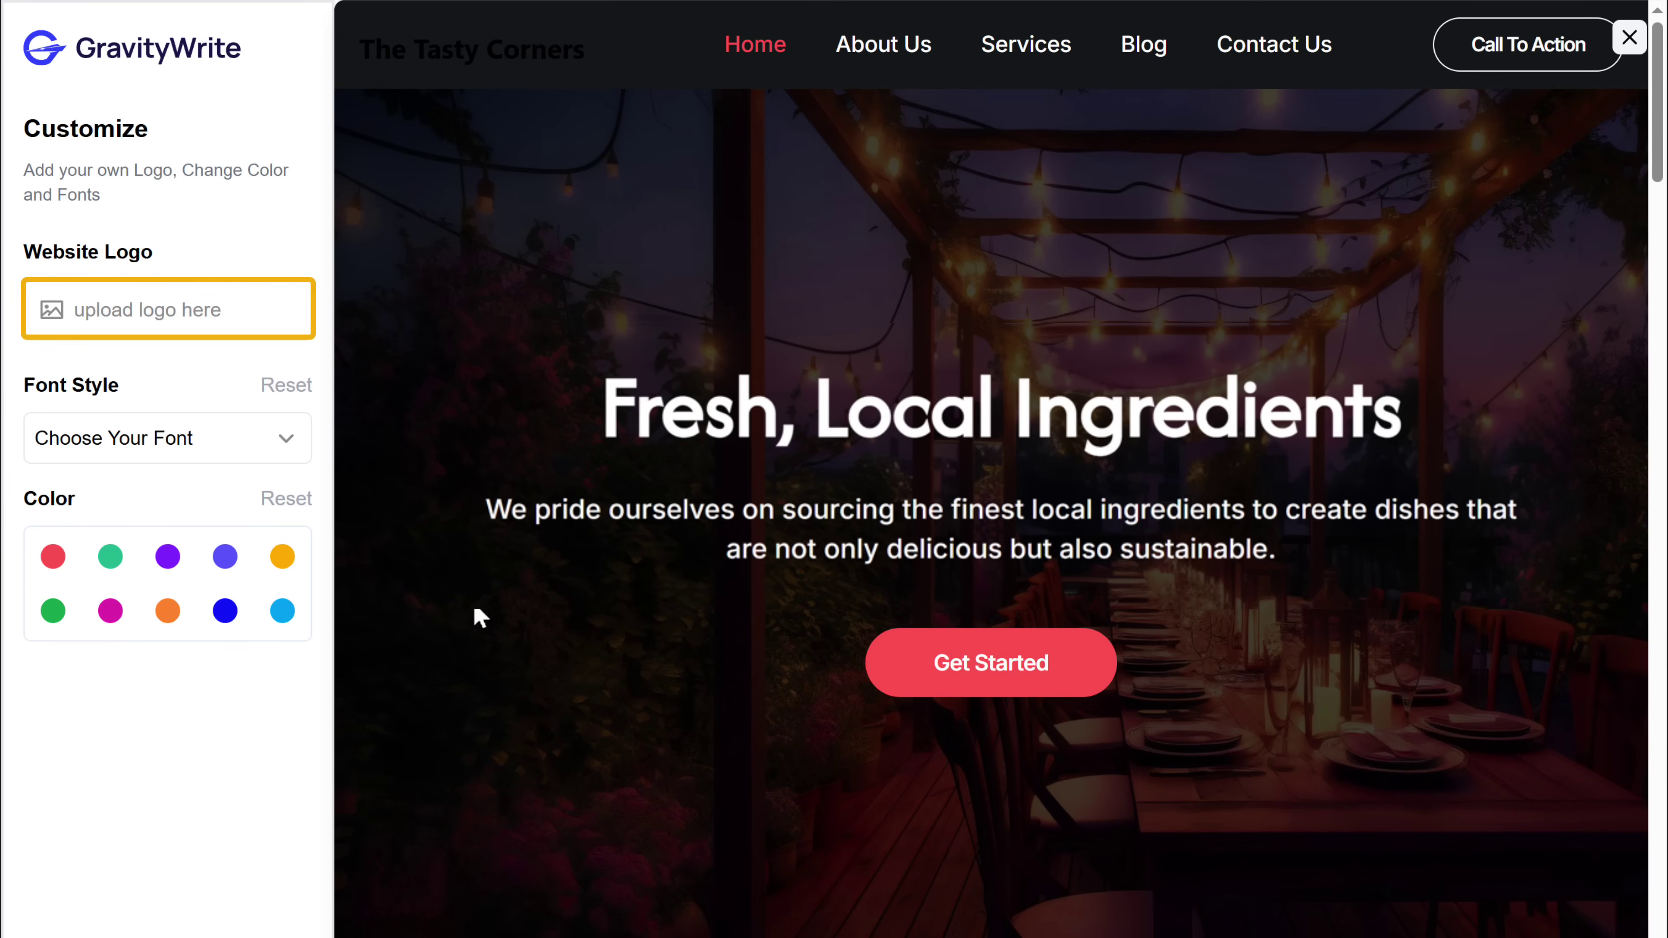
Upload the Logo image from the Desktop's Image folder as the website logo
{"action": "left_click", "coordinate": [148, 328]}
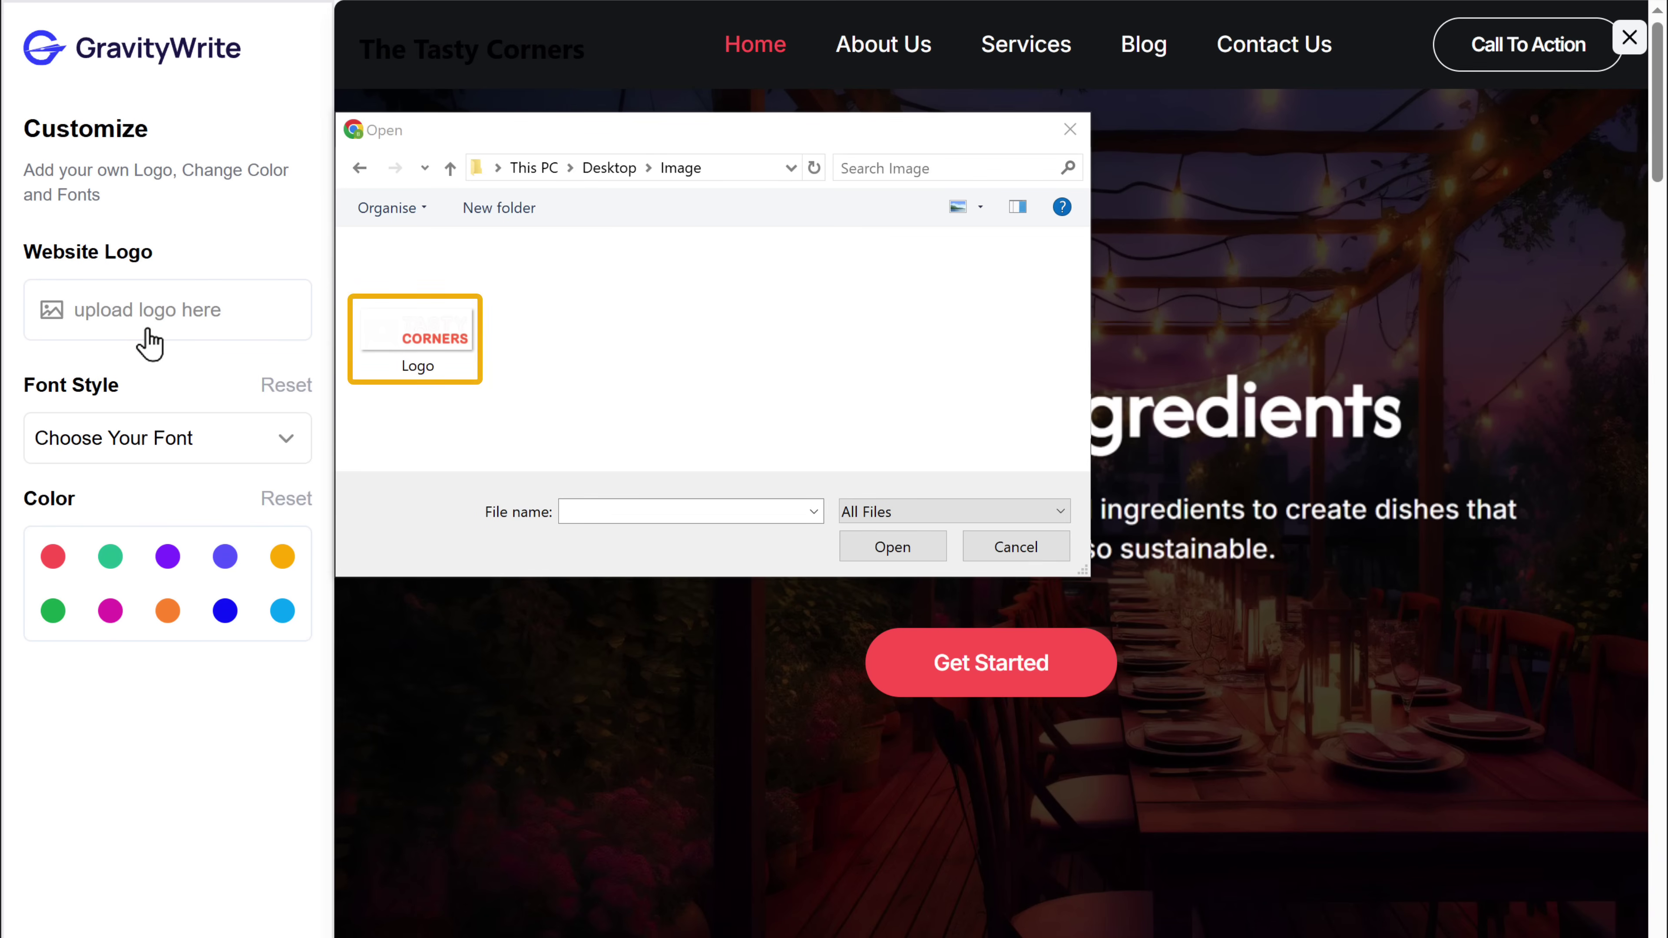
{"action": "left_click", "coordinate": [420, 358]}
{"action": "left_click", "coordinate": [894, 548]}
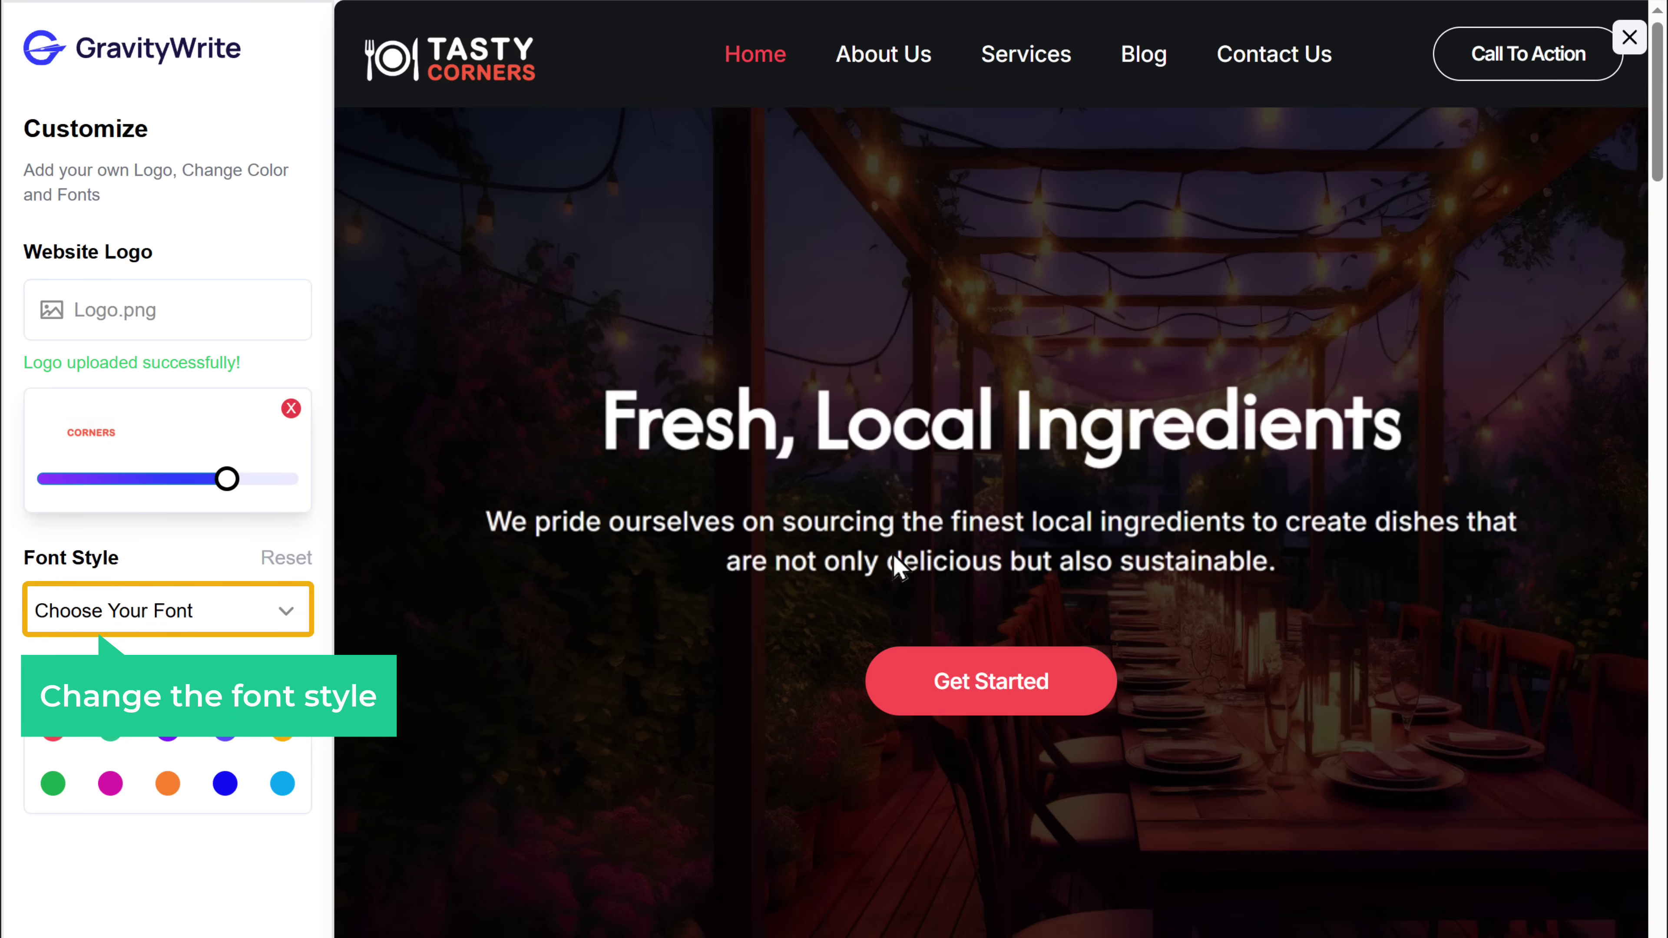
Set the font style to Playfair Display/Inter and the color to orange, and start building the website
{"action": "left_click", "coordinate": [287, 614]}
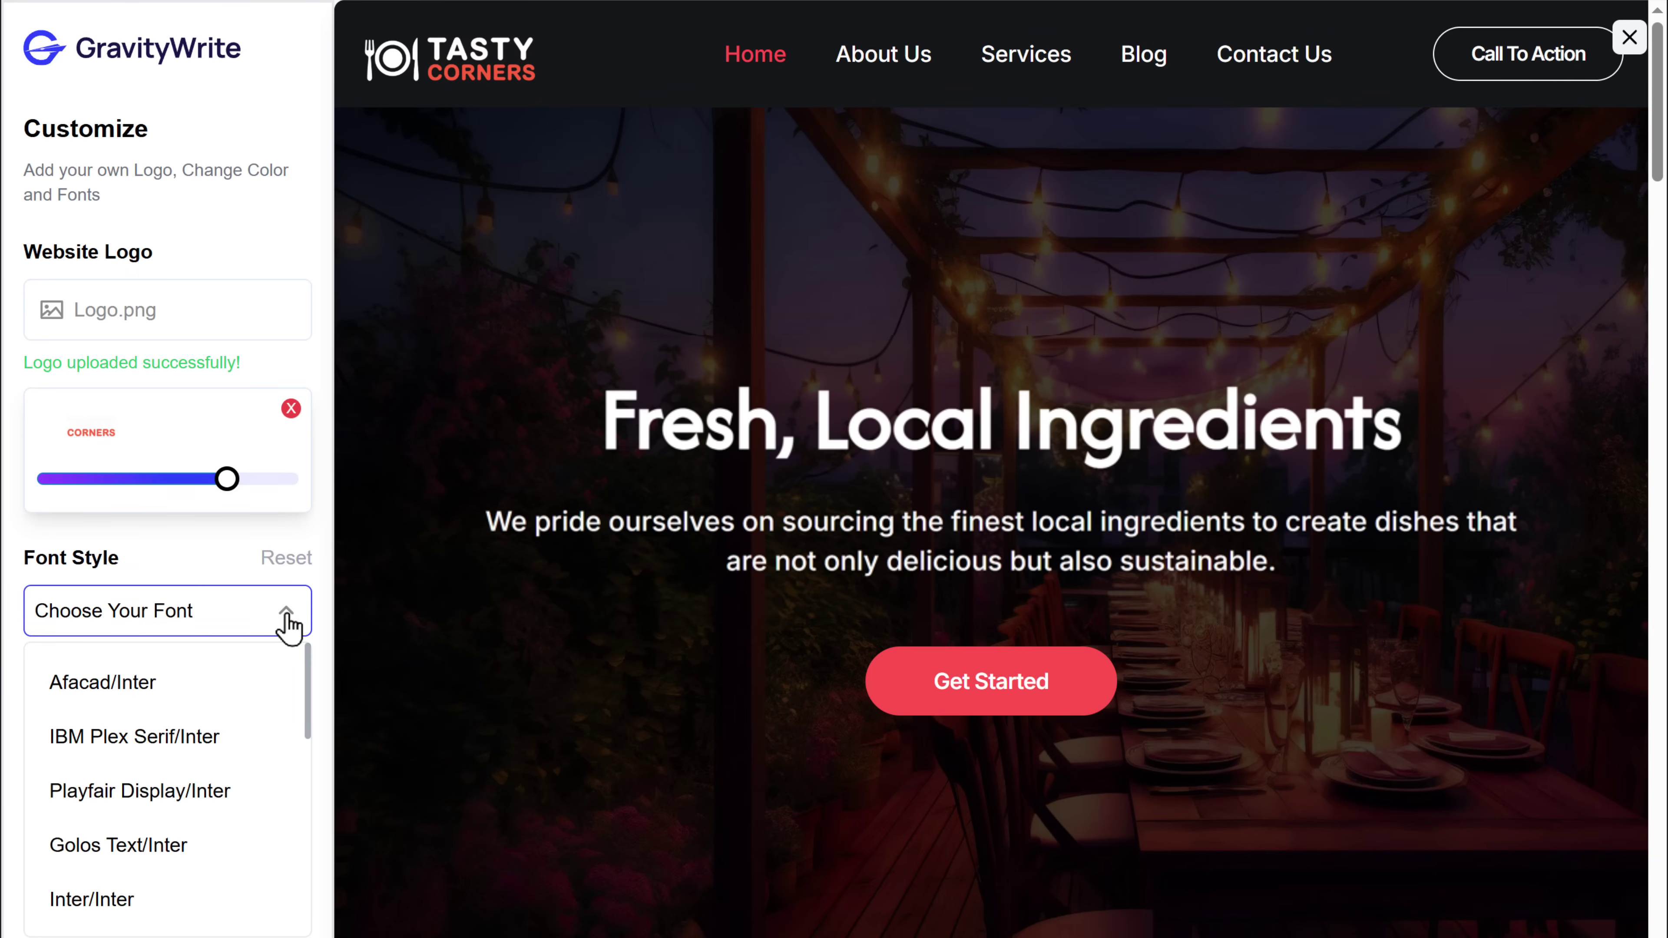
{"action": "left_click", "coordinate": [129, 792]}
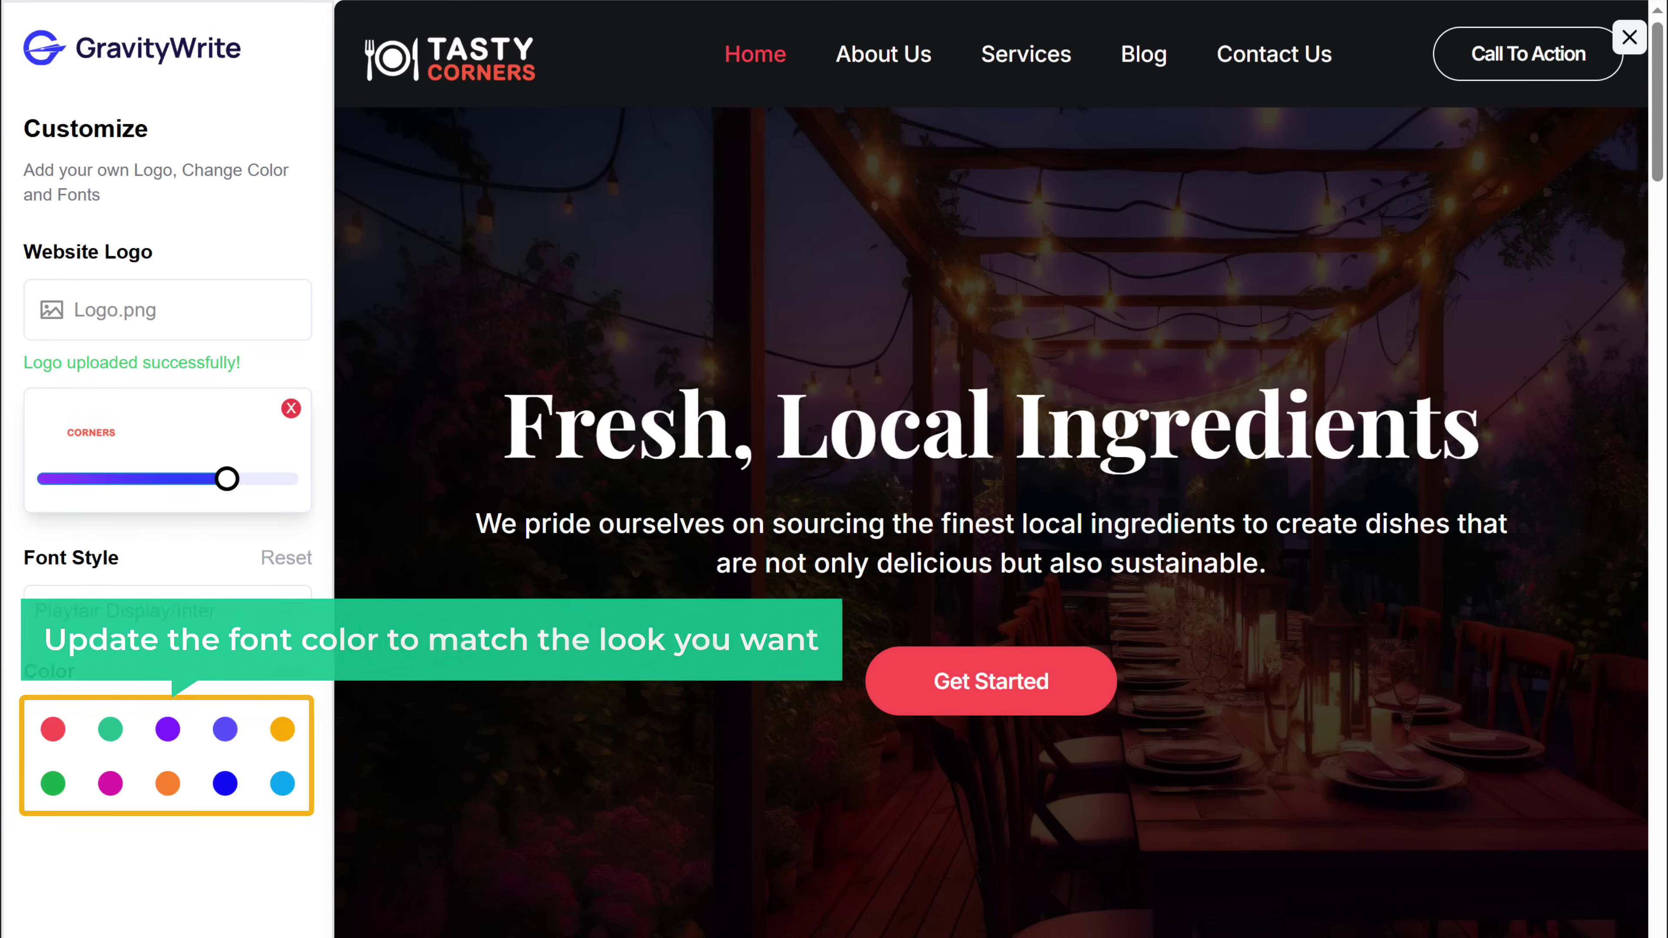
{"action": "left_click", "coordinate": [168, 785]}
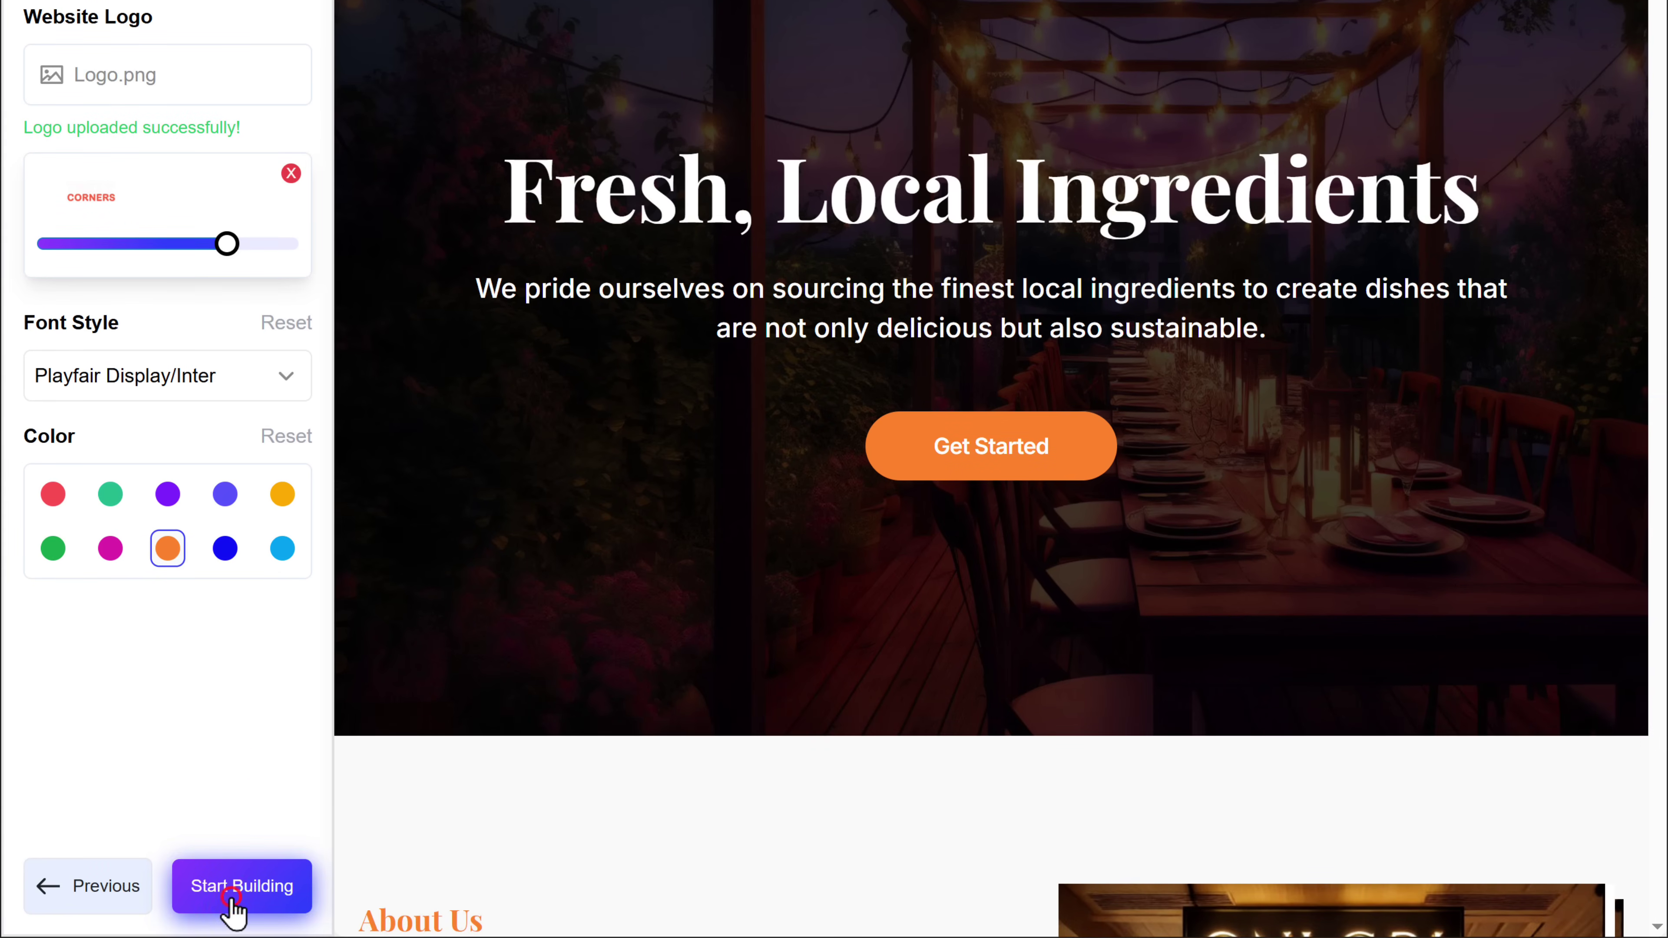
{"action": "left_click", "coordinate": [228, 902]}
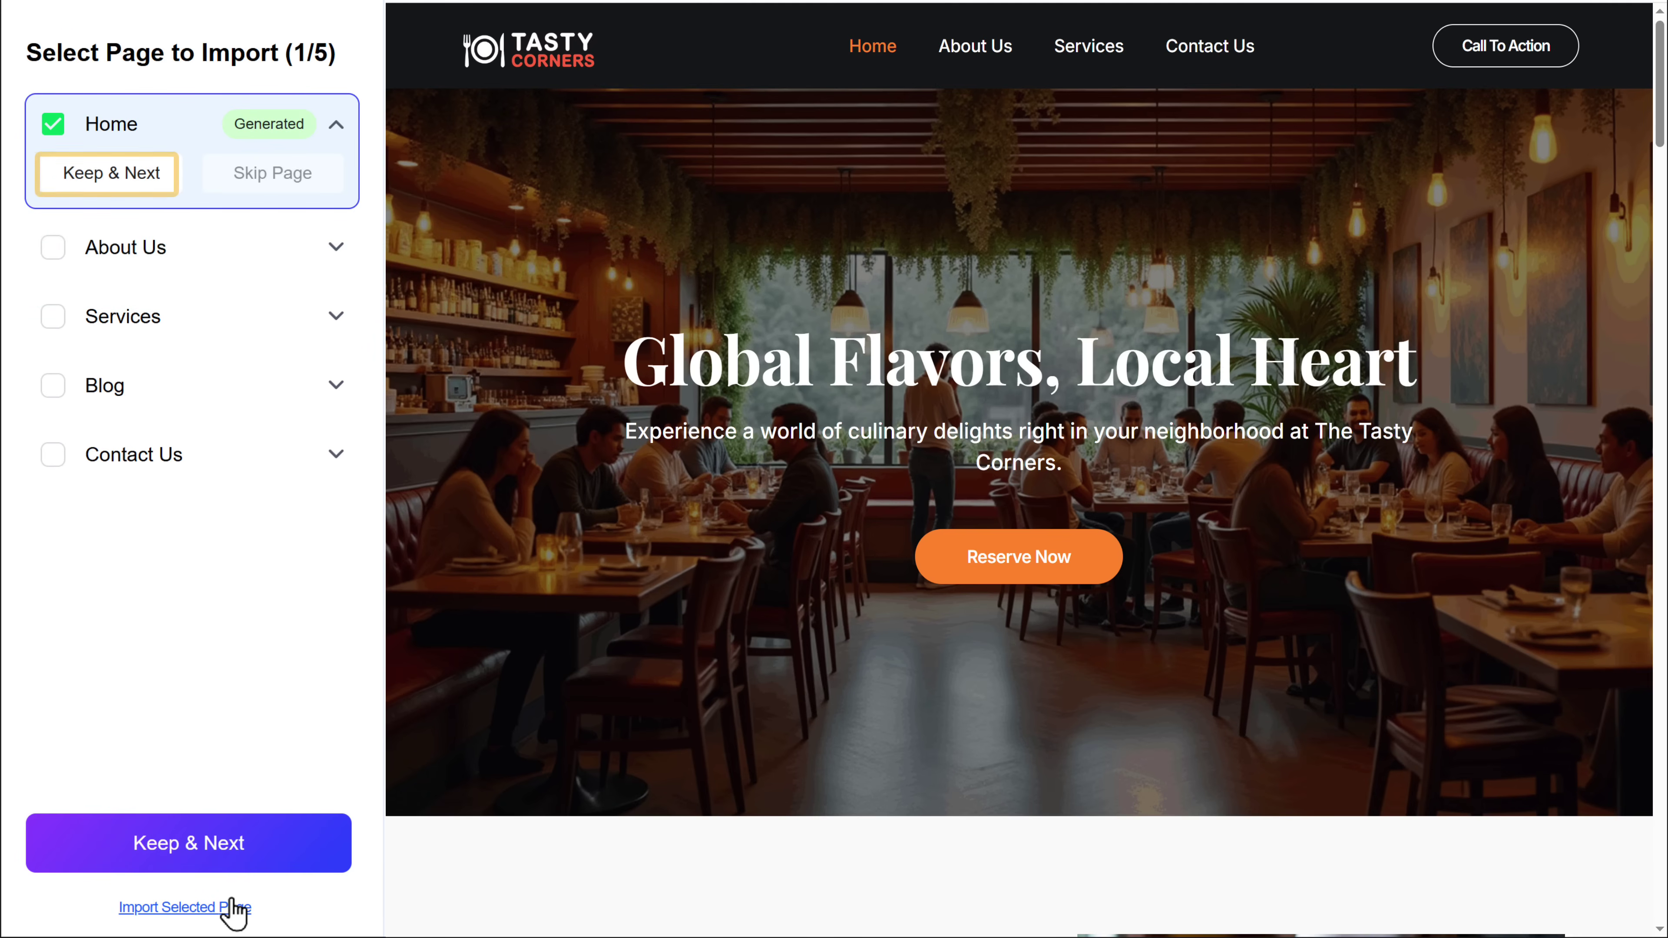
Import the Home, About Us, Services and Contact Us pages, generating About Us and Services and skipping Blog
{"action": "left_click", "coordinate": [109, 178]}
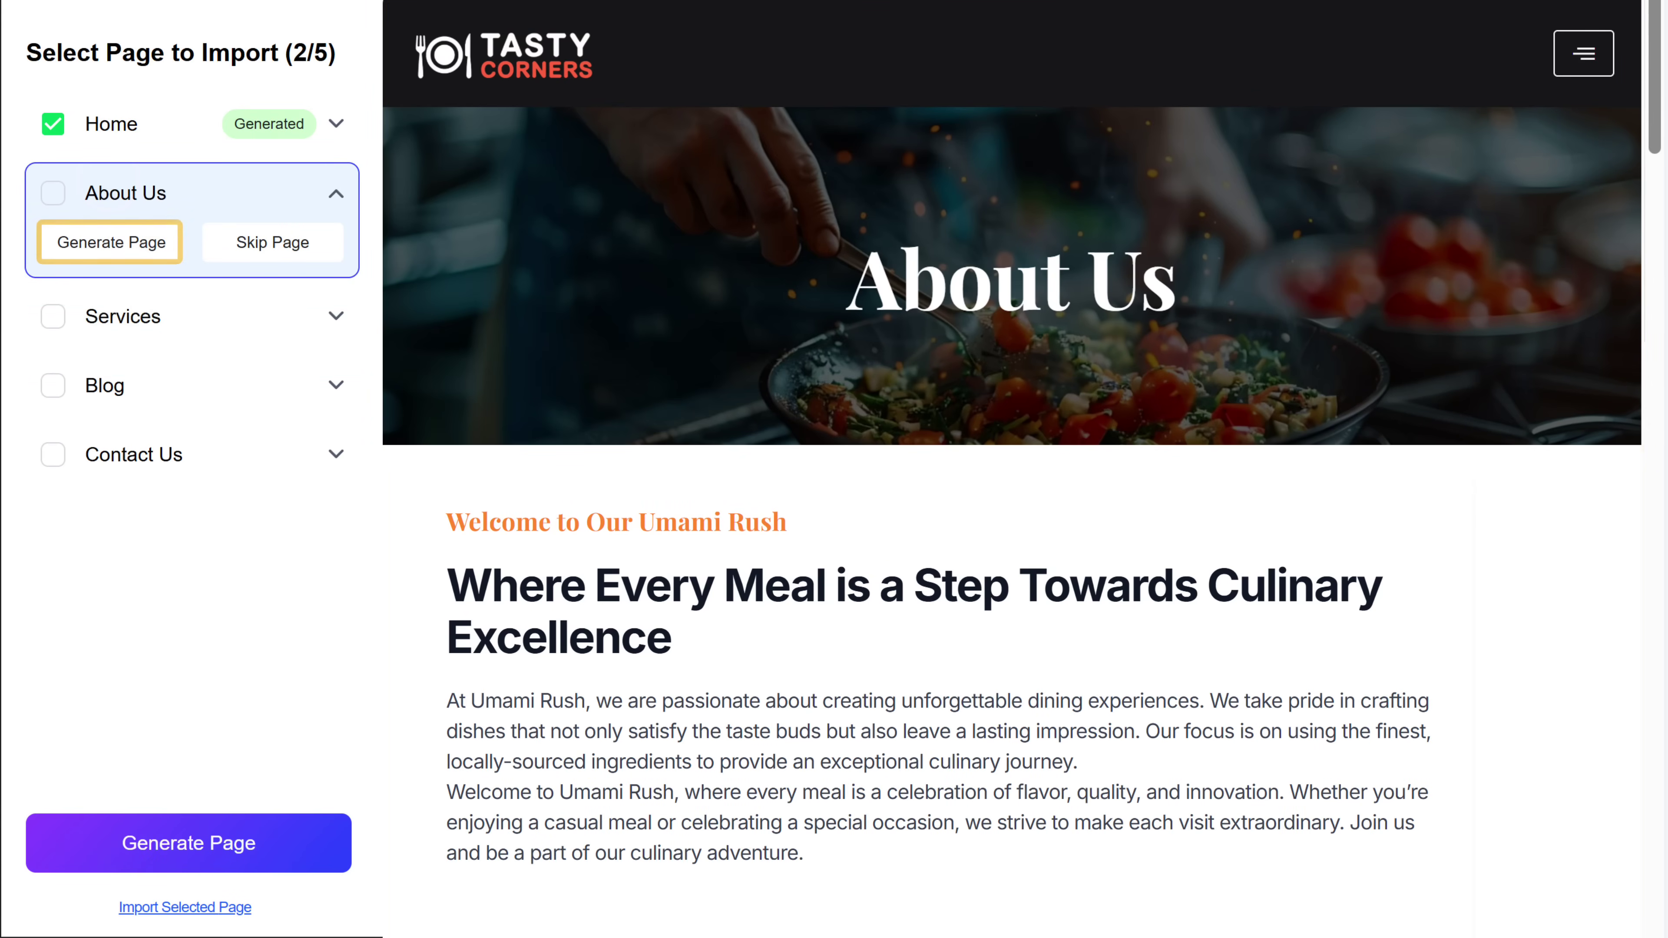
{"action": "left_click", "coordinate": [108, 250]}
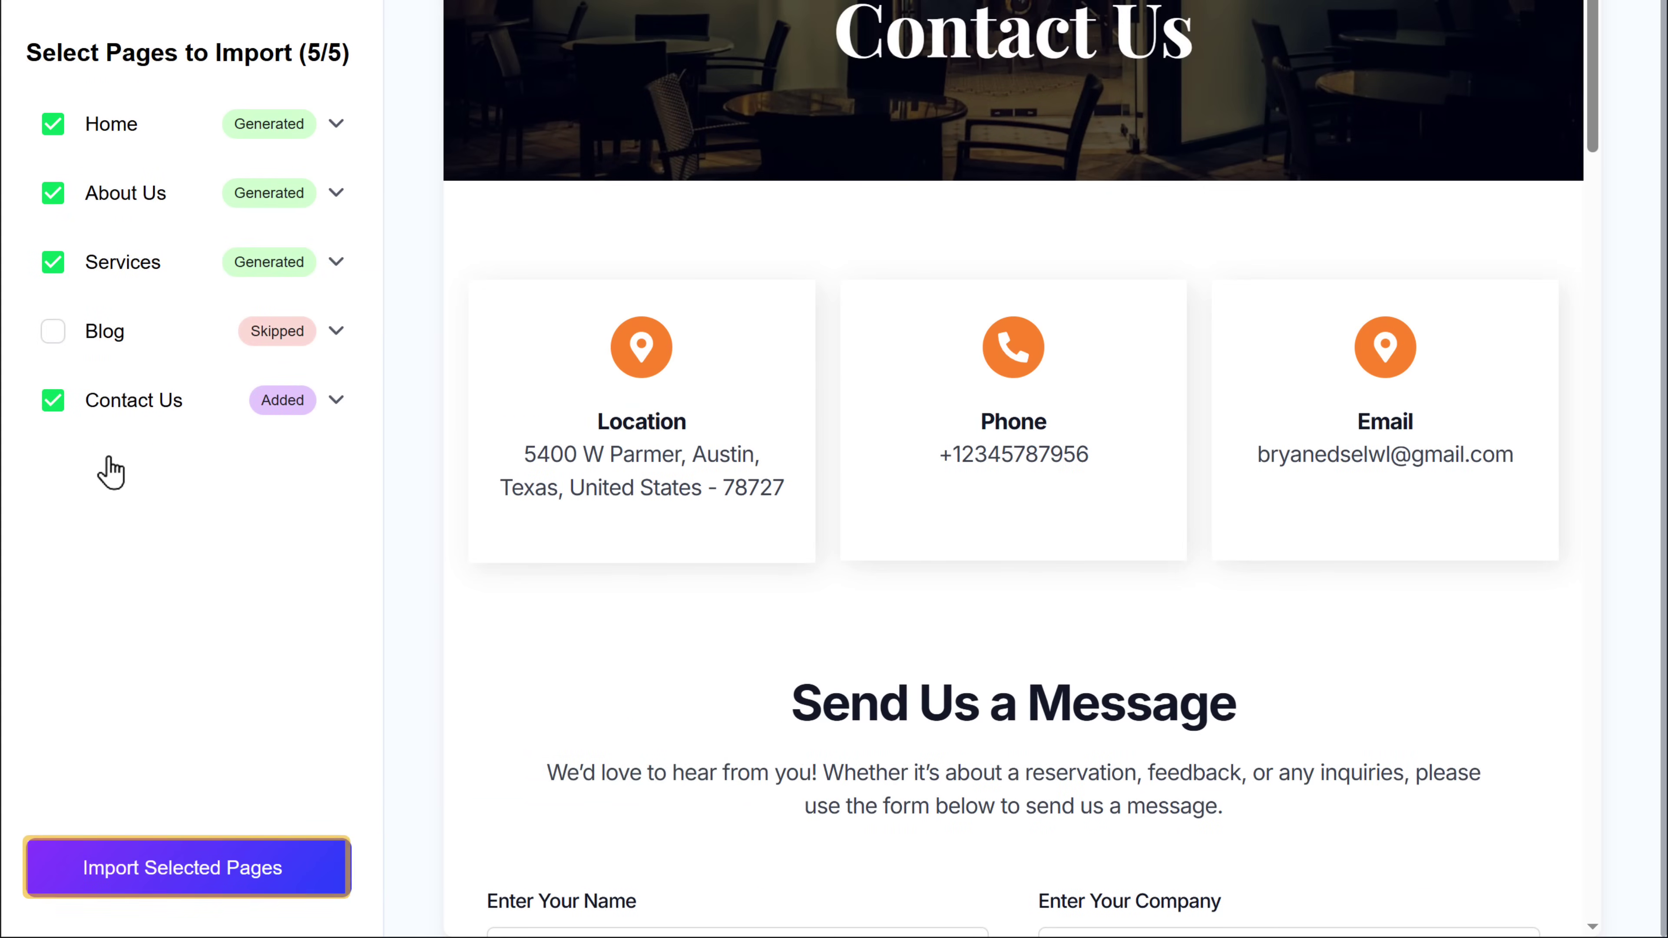
{"action": "left_click", "coordinate": [172, 867]}
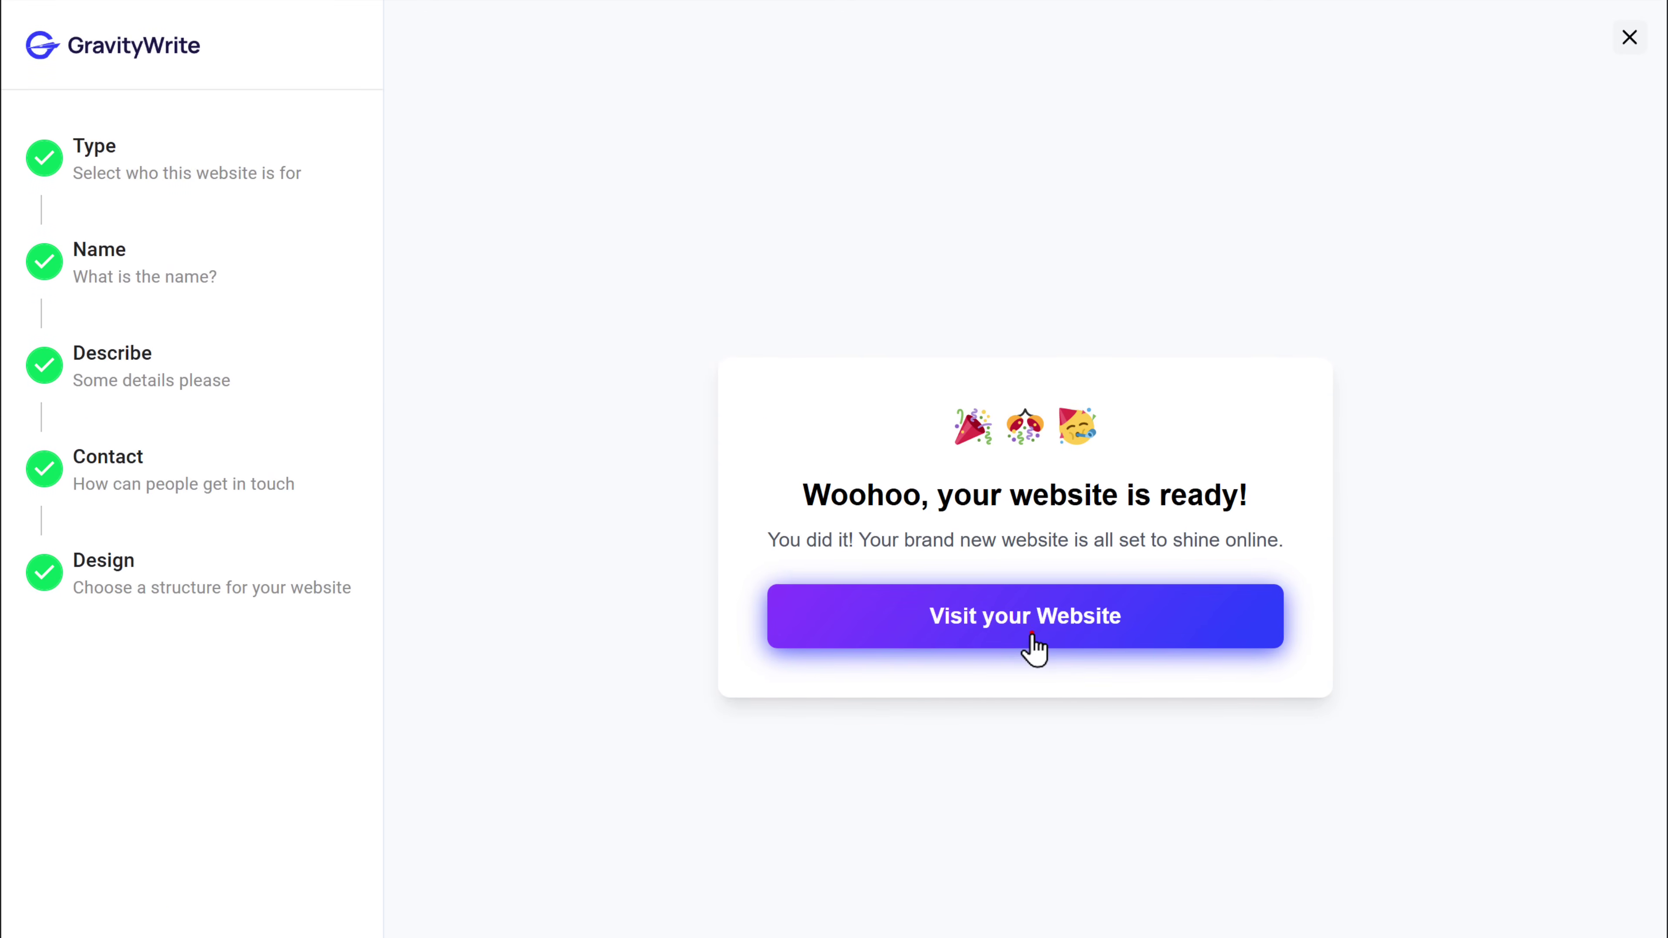
Visit the new website and open its Home page for editing with Elementor
{"action": "left_click", "coordinate": [1031, 401]}
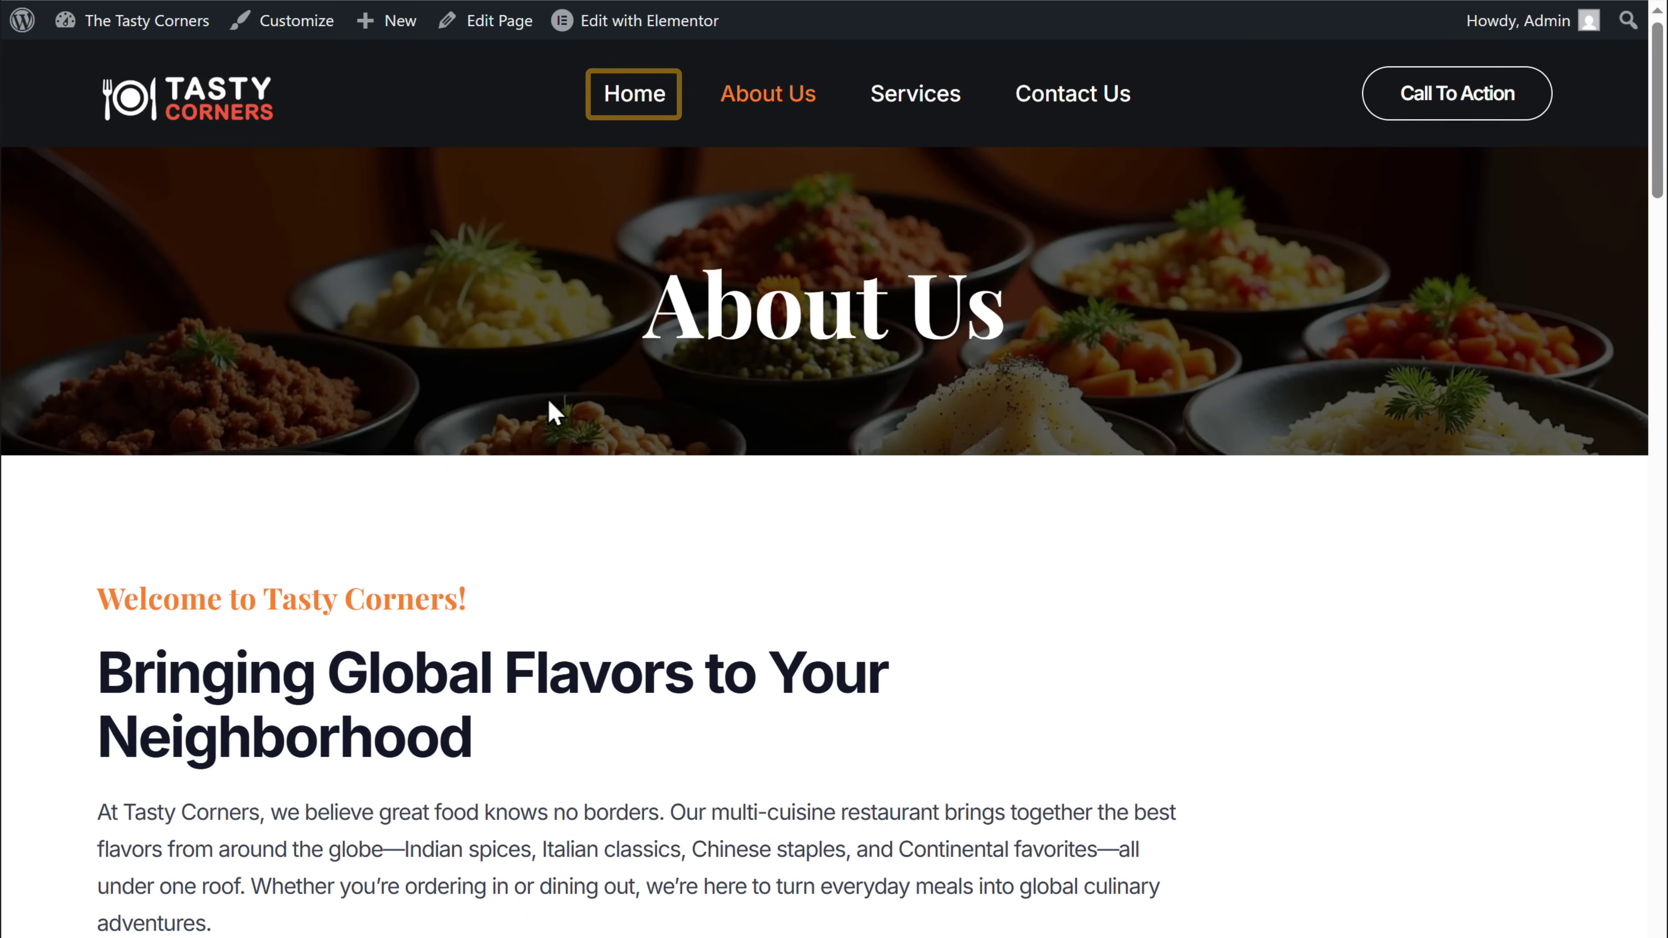
{"action": "left_click", "coordinate": [632, 108]}
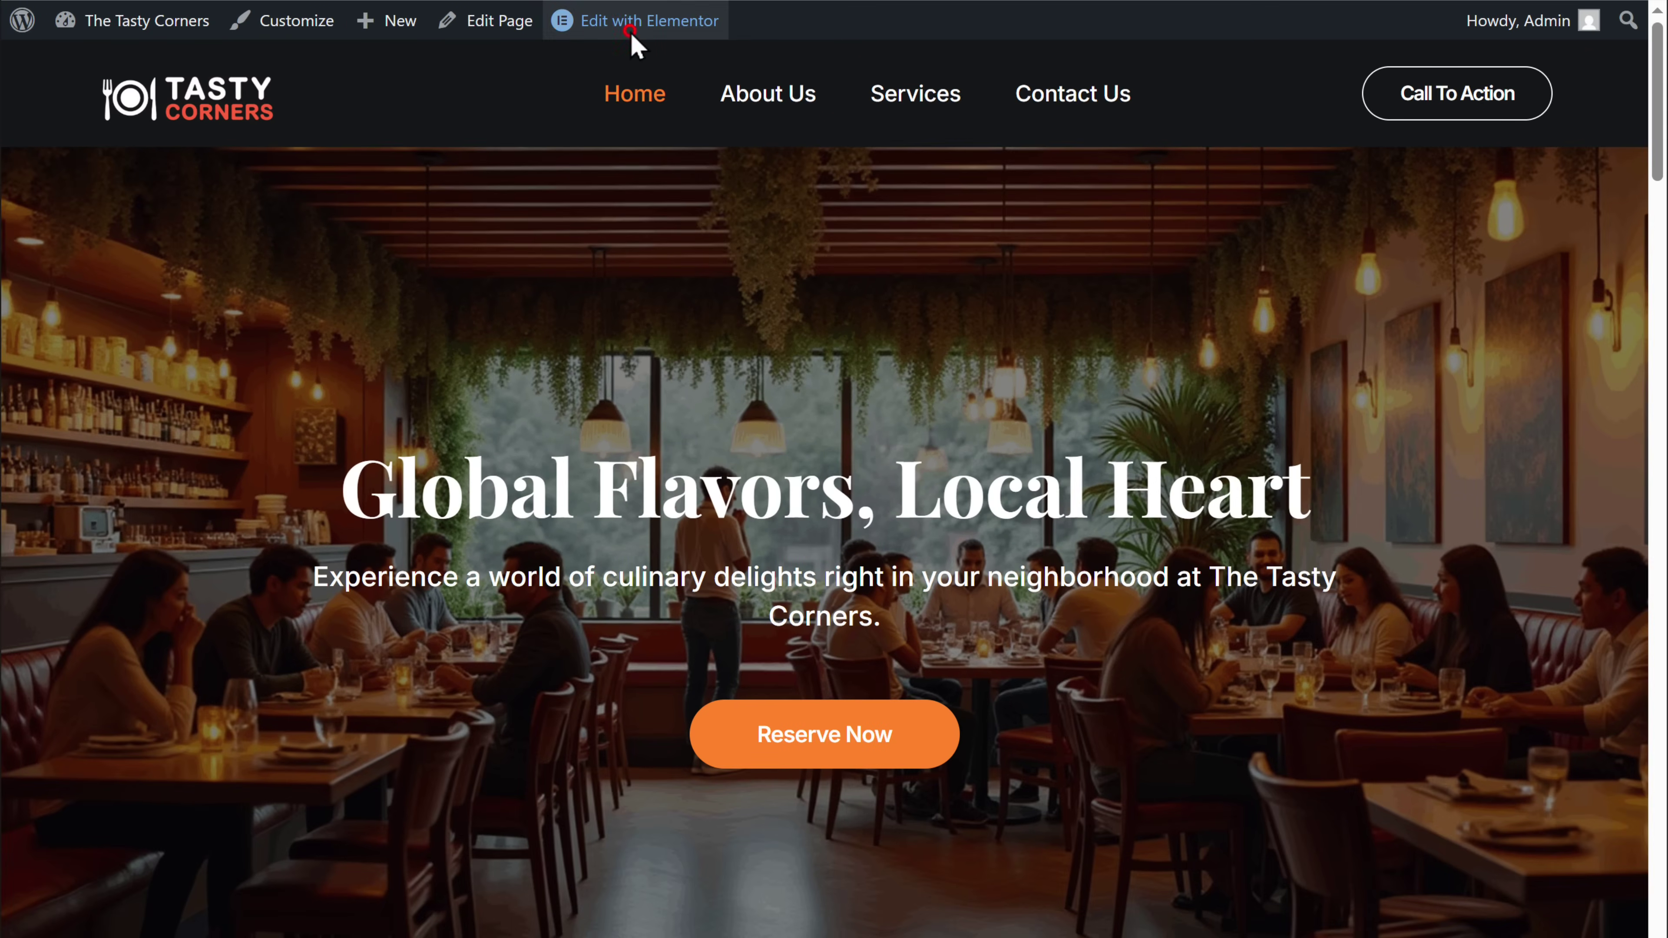
{"action": "left_click", "coordinate": [670, 28]}
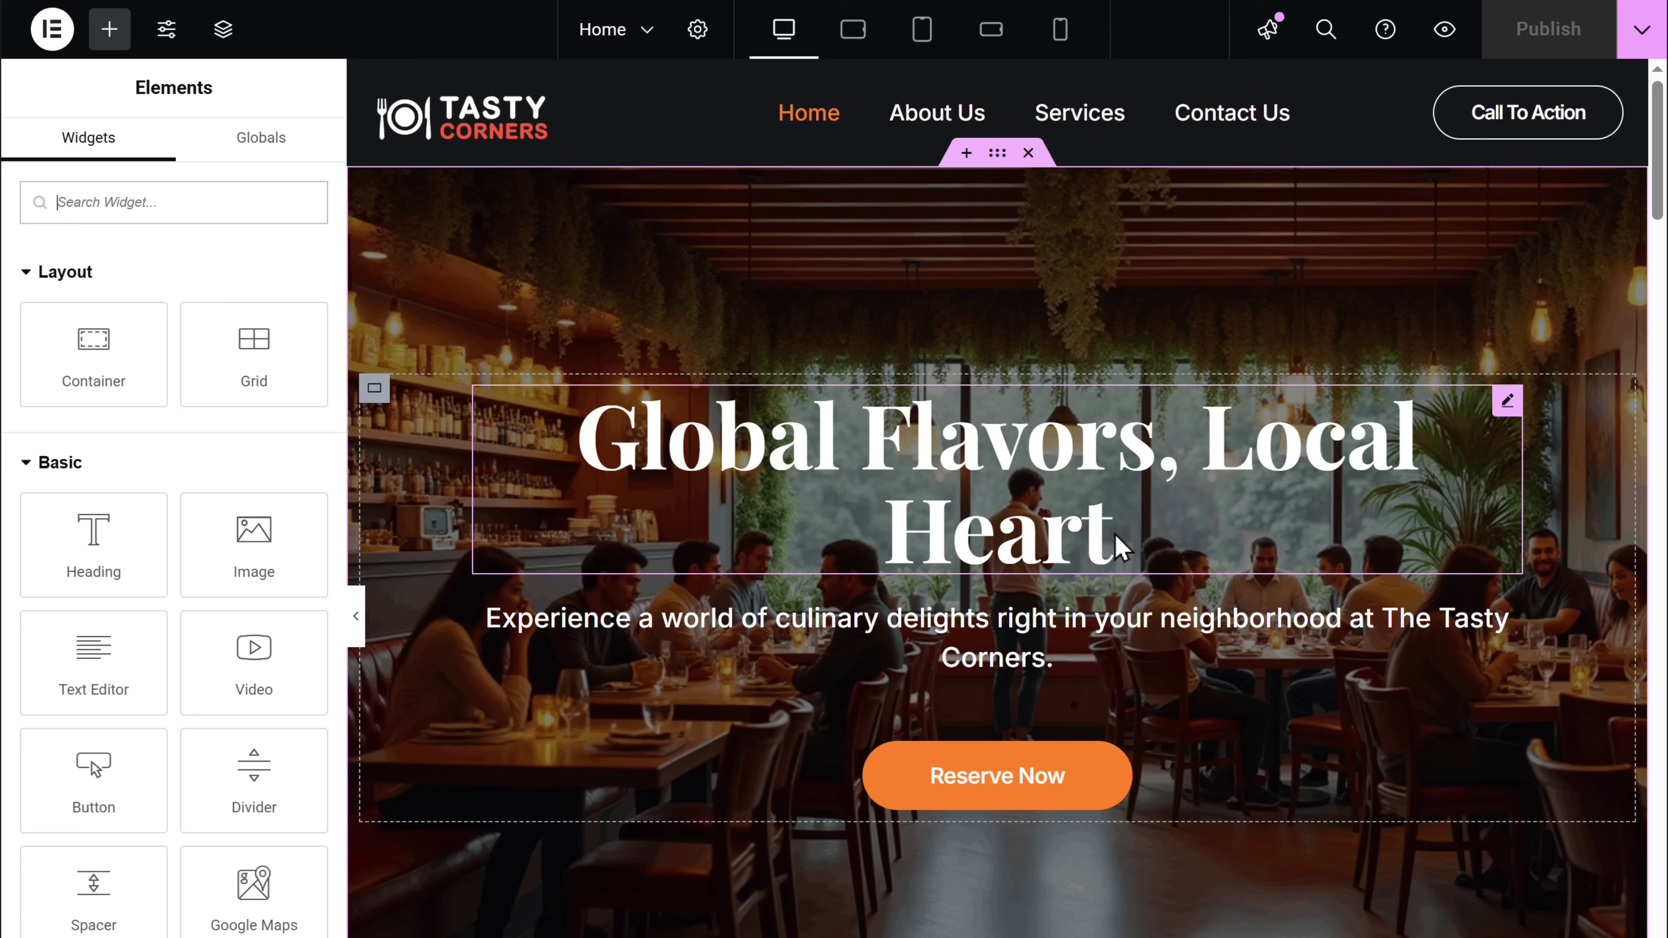
Replace the hero heading text on the Home page with "Good Food, Great Company."
{"action": "left_click", "coordinate": [1116, 546]}
{"action": "left_click_drag", "start_coordinate": [1116, 549], "coordinate": [575, 439]}
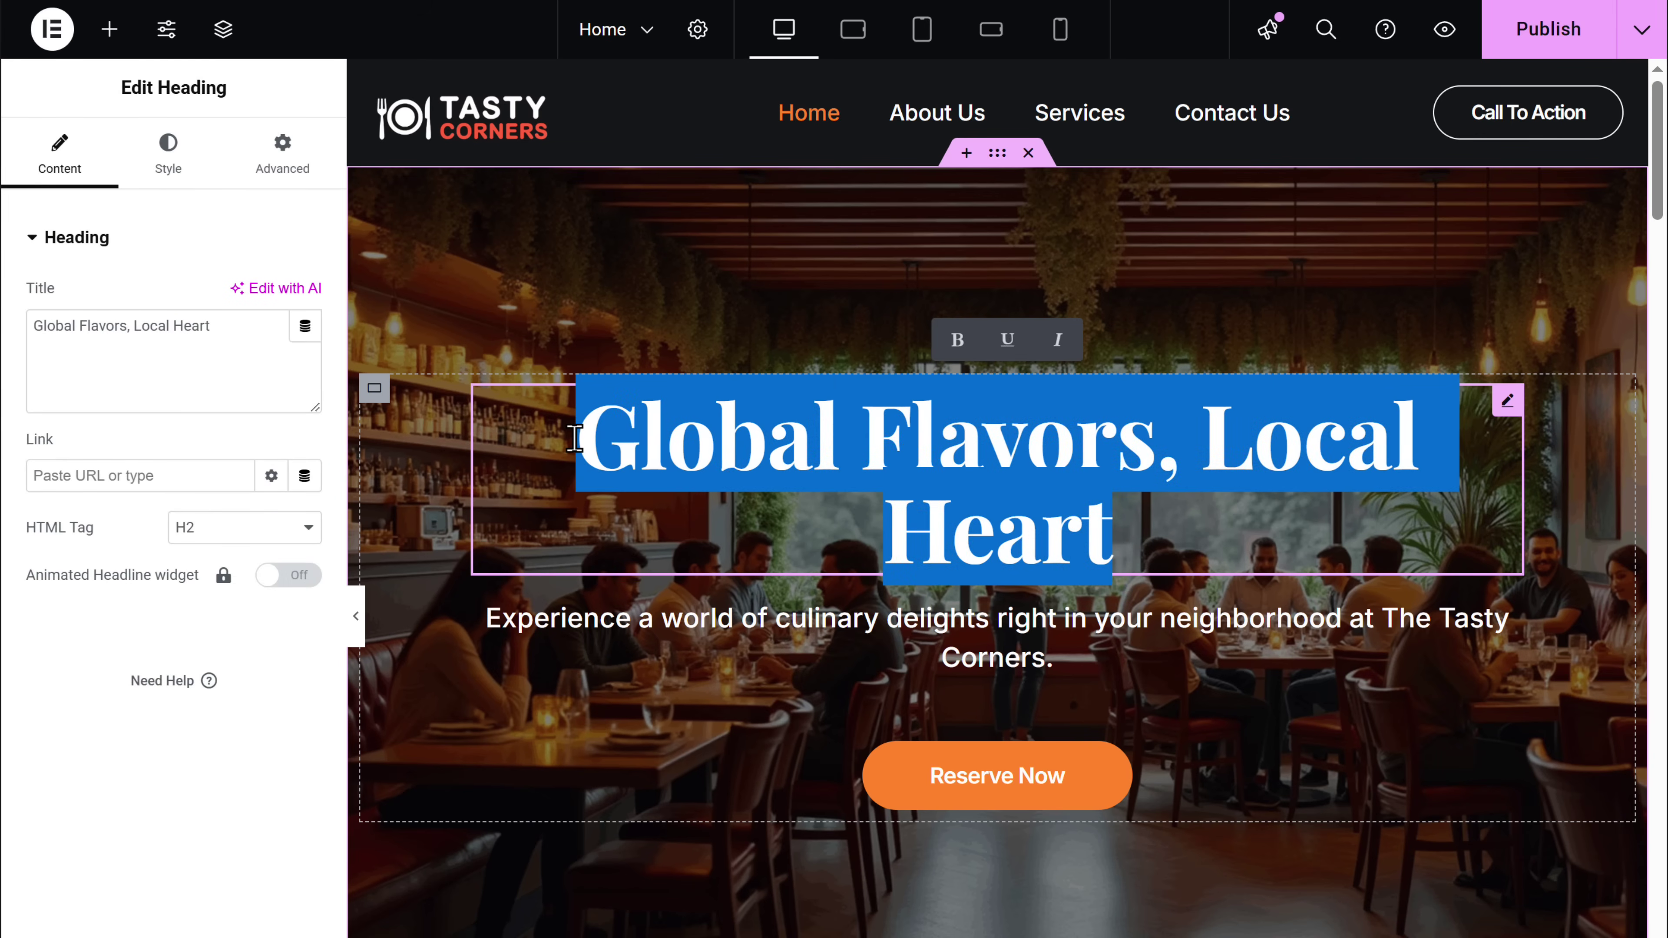
{"action": "type", "text": "Good Food, Great Company."}
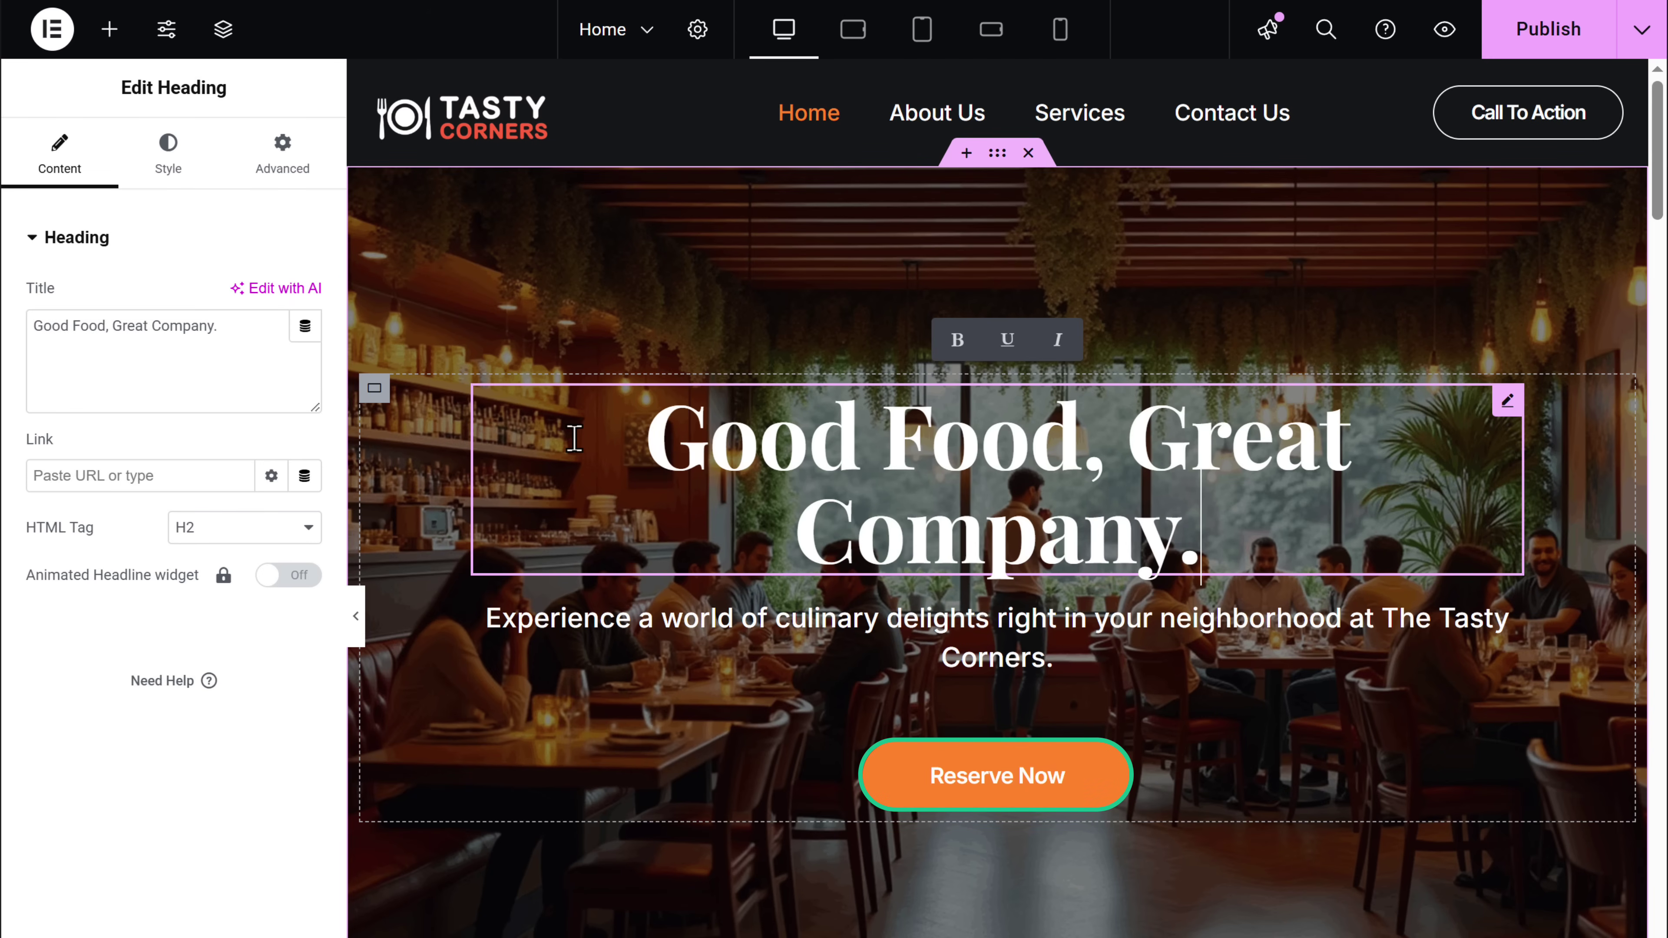
Change the label of the hero section's Reserve Now button to "Book Now"
{"action": "left_click", "coordinate": [996, 792]}
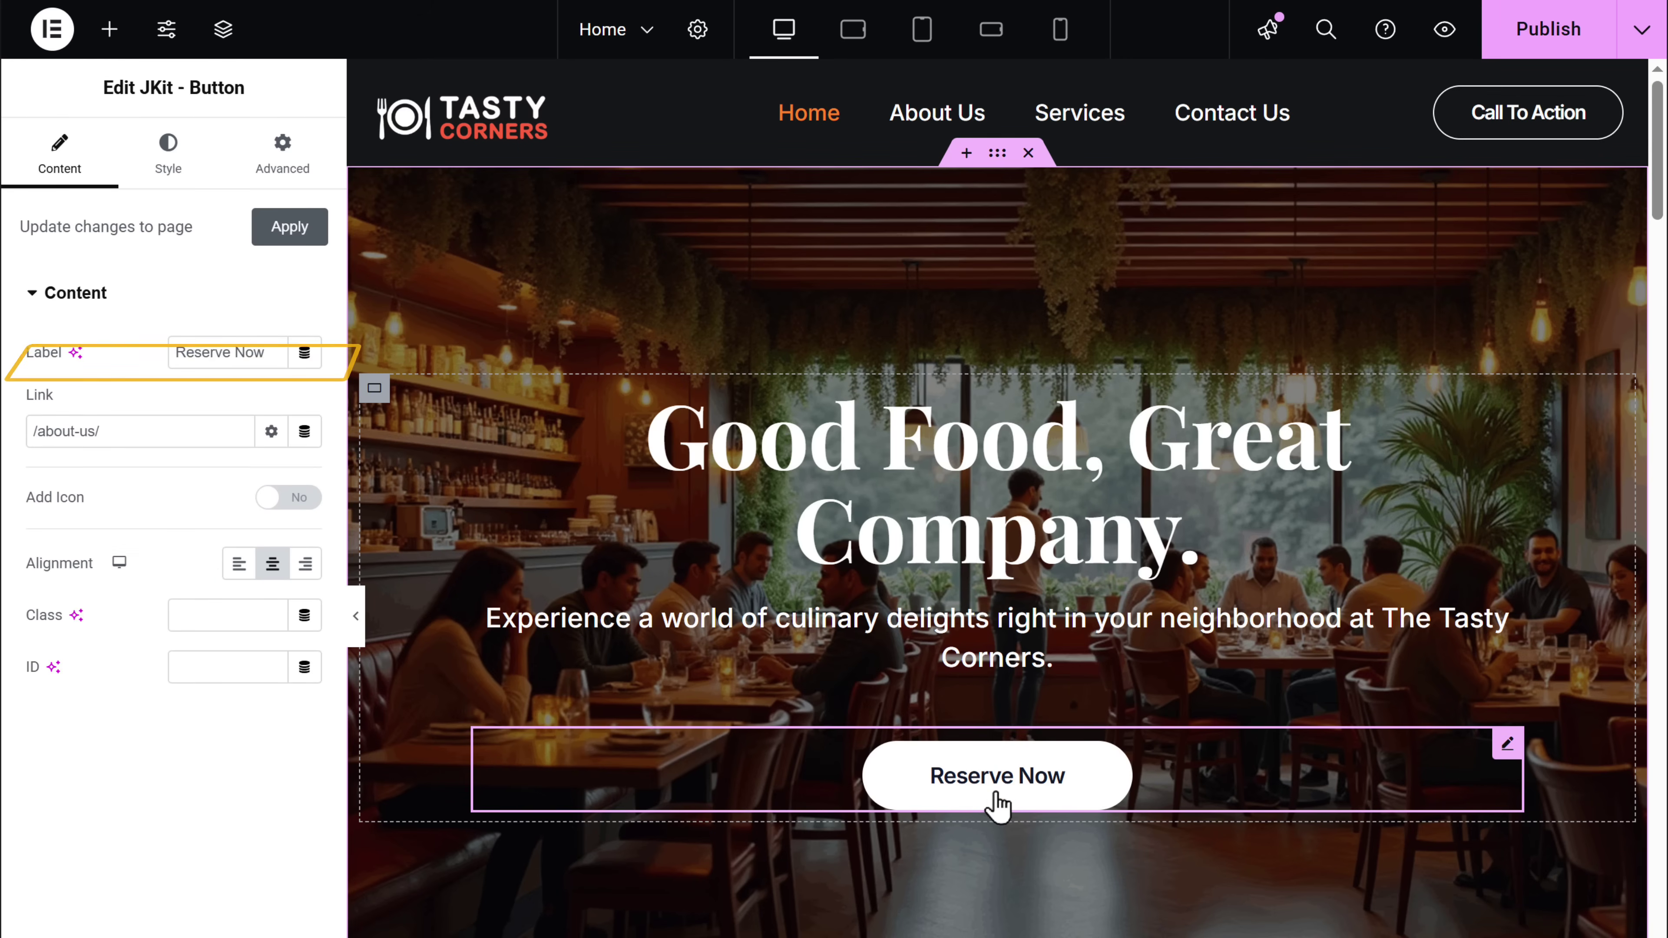
{"action": "triple_click", "coordinate": [175, 353]}
{"action": "key", "text": "BackSpace"}
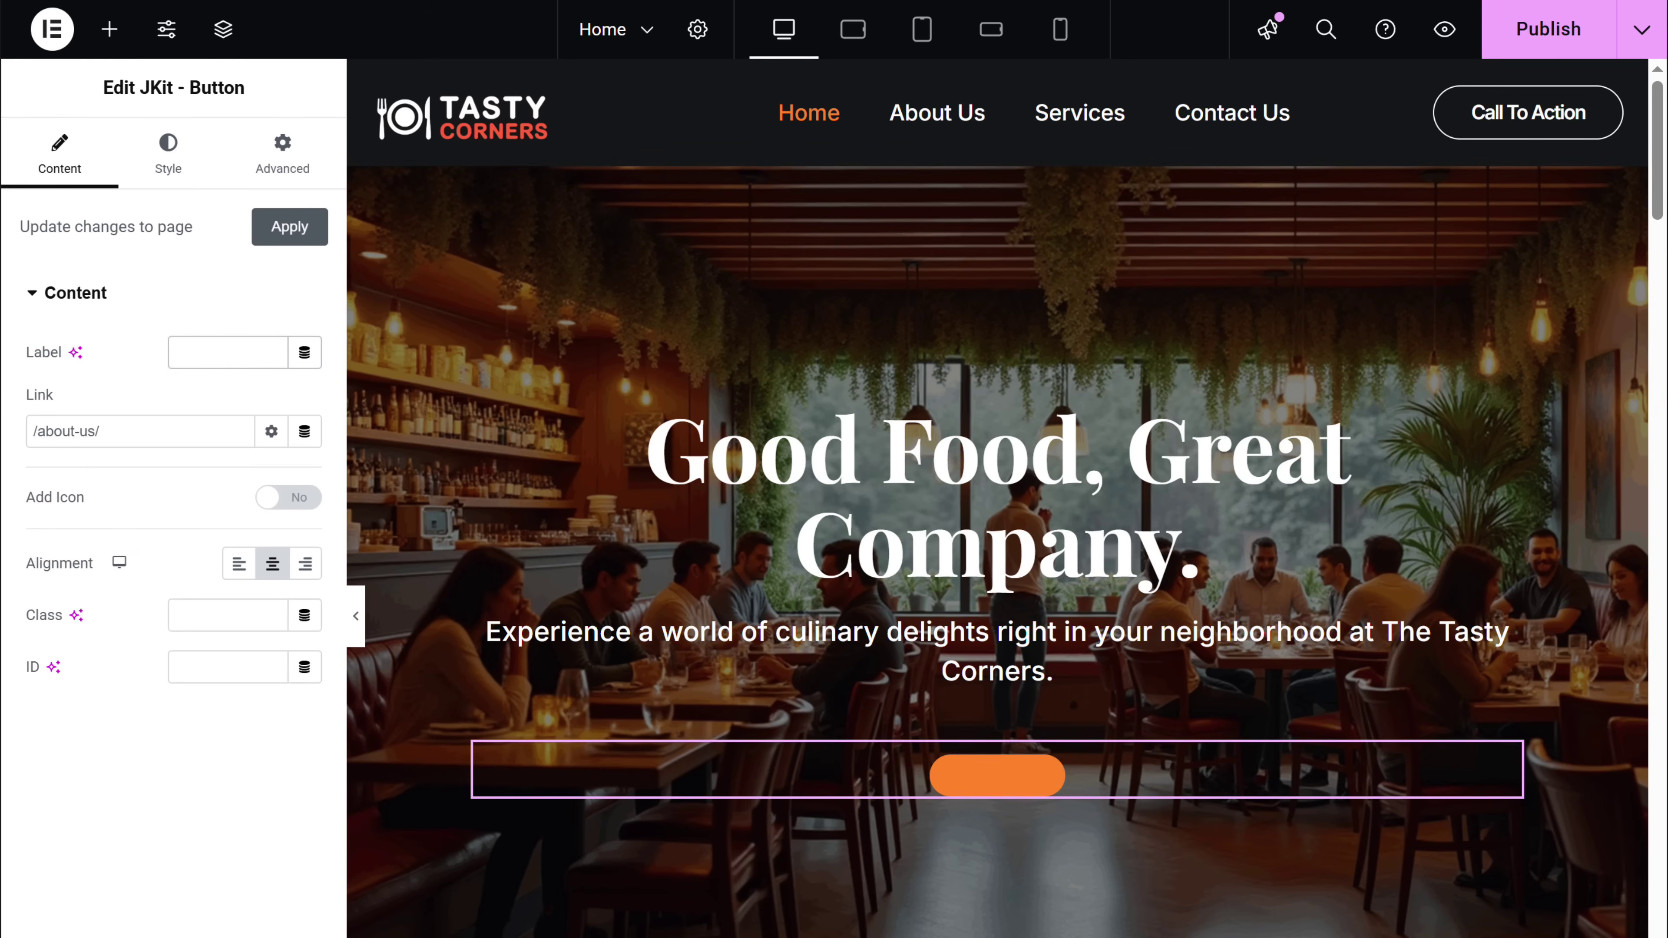
{"action": "type", "text": "Book Now"}
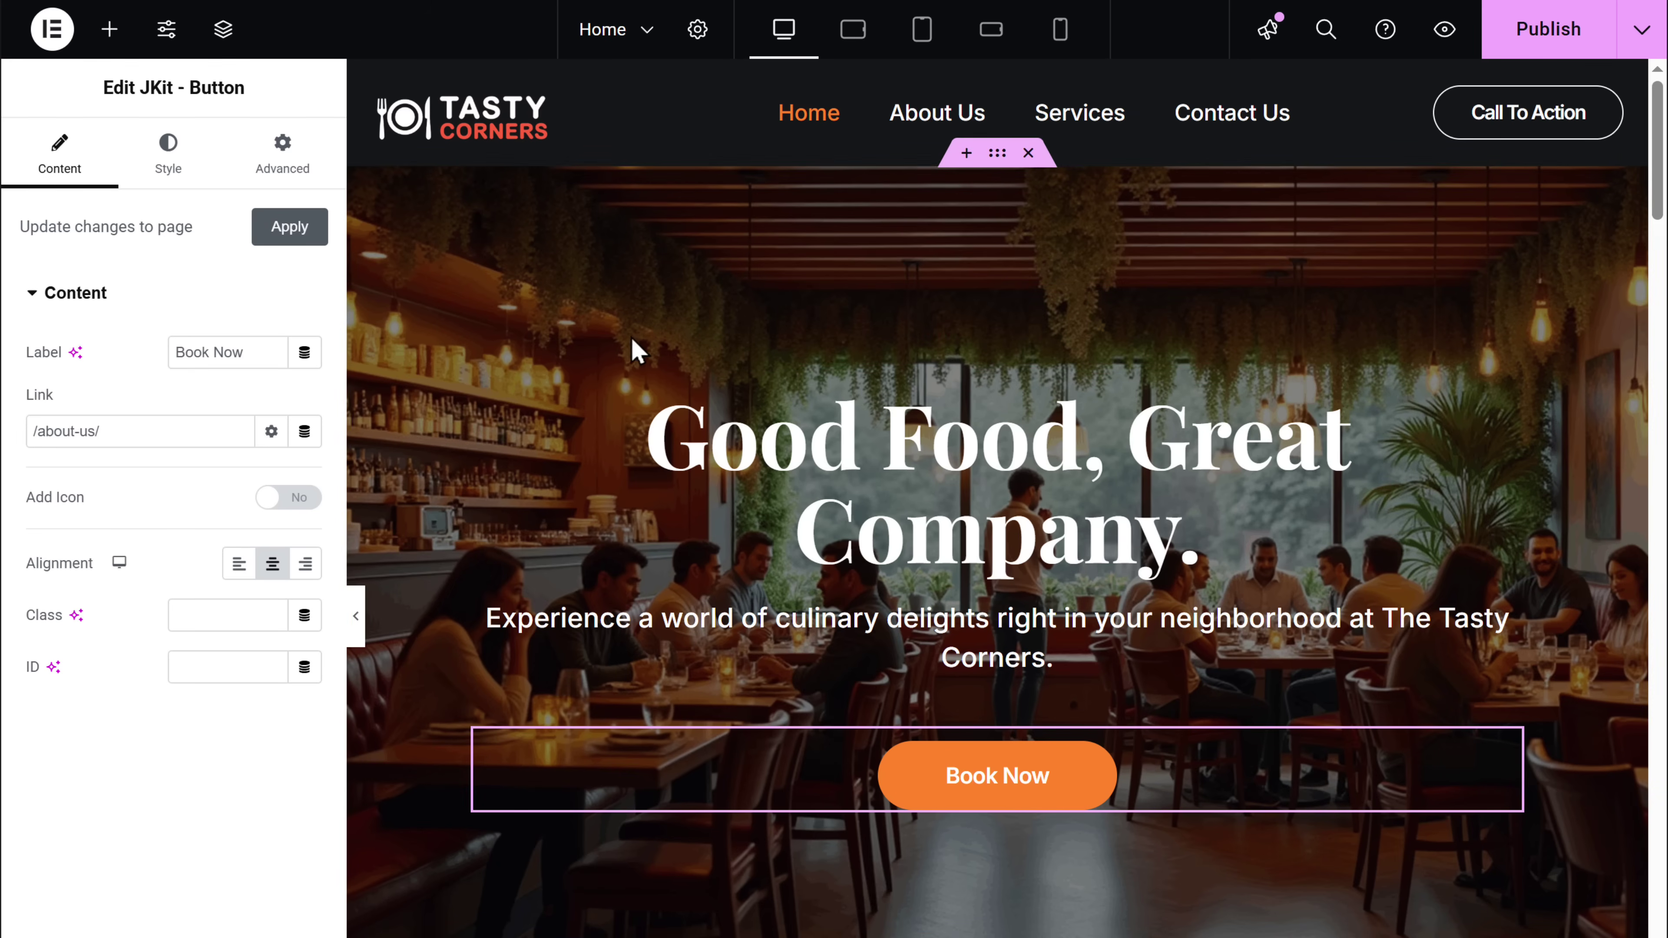
Replace the hero section's background with the uploaded Banner Img picture, and refresh the live home page to view the published changes
{"action": "left_click", "coordinate": [791, 331]}
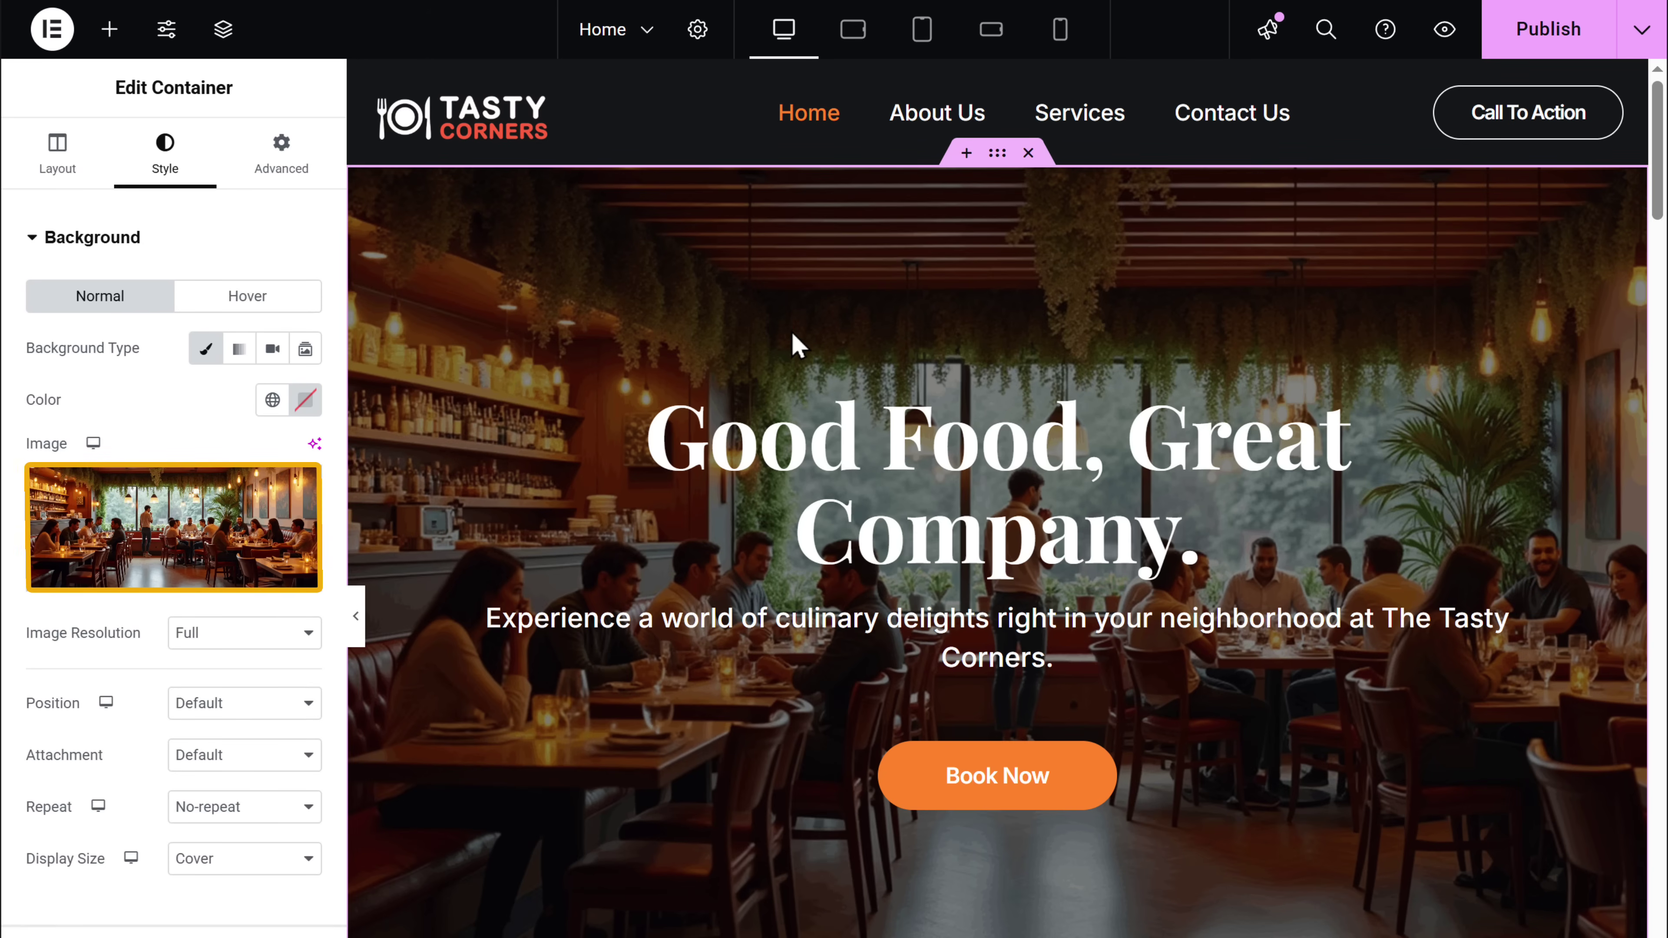
{"action": "left_click", "coordinate": [160, 582]}
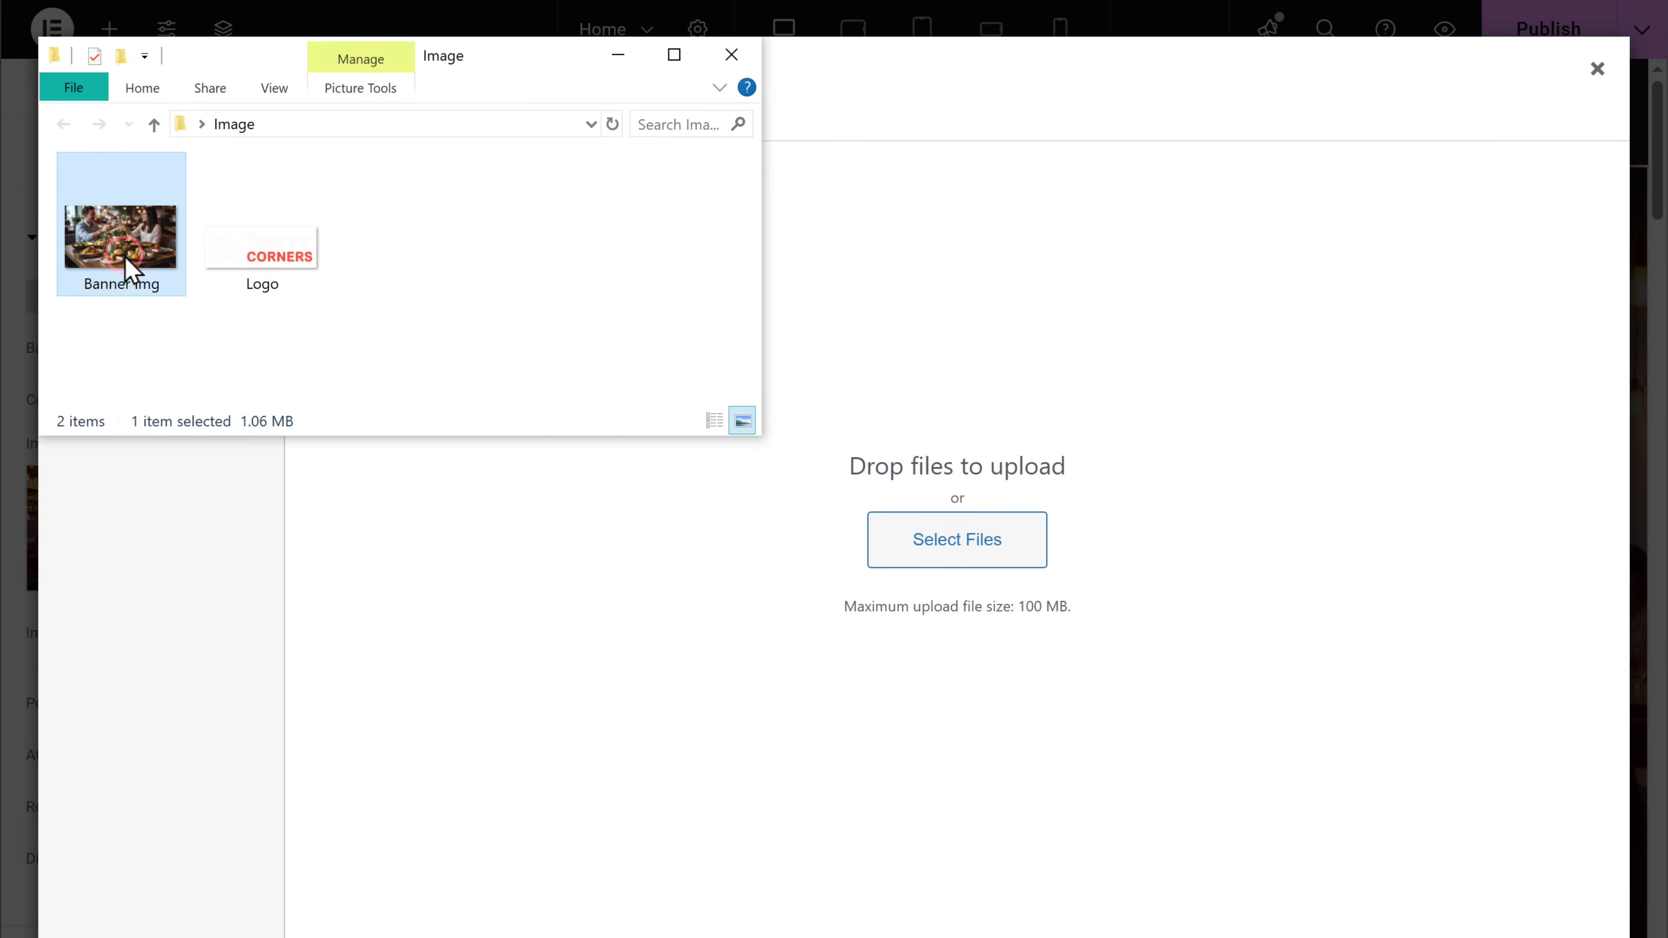
{"action": "left_click_drag", "start_coordinate": [780, 294], "coordinate": [960, 301]}
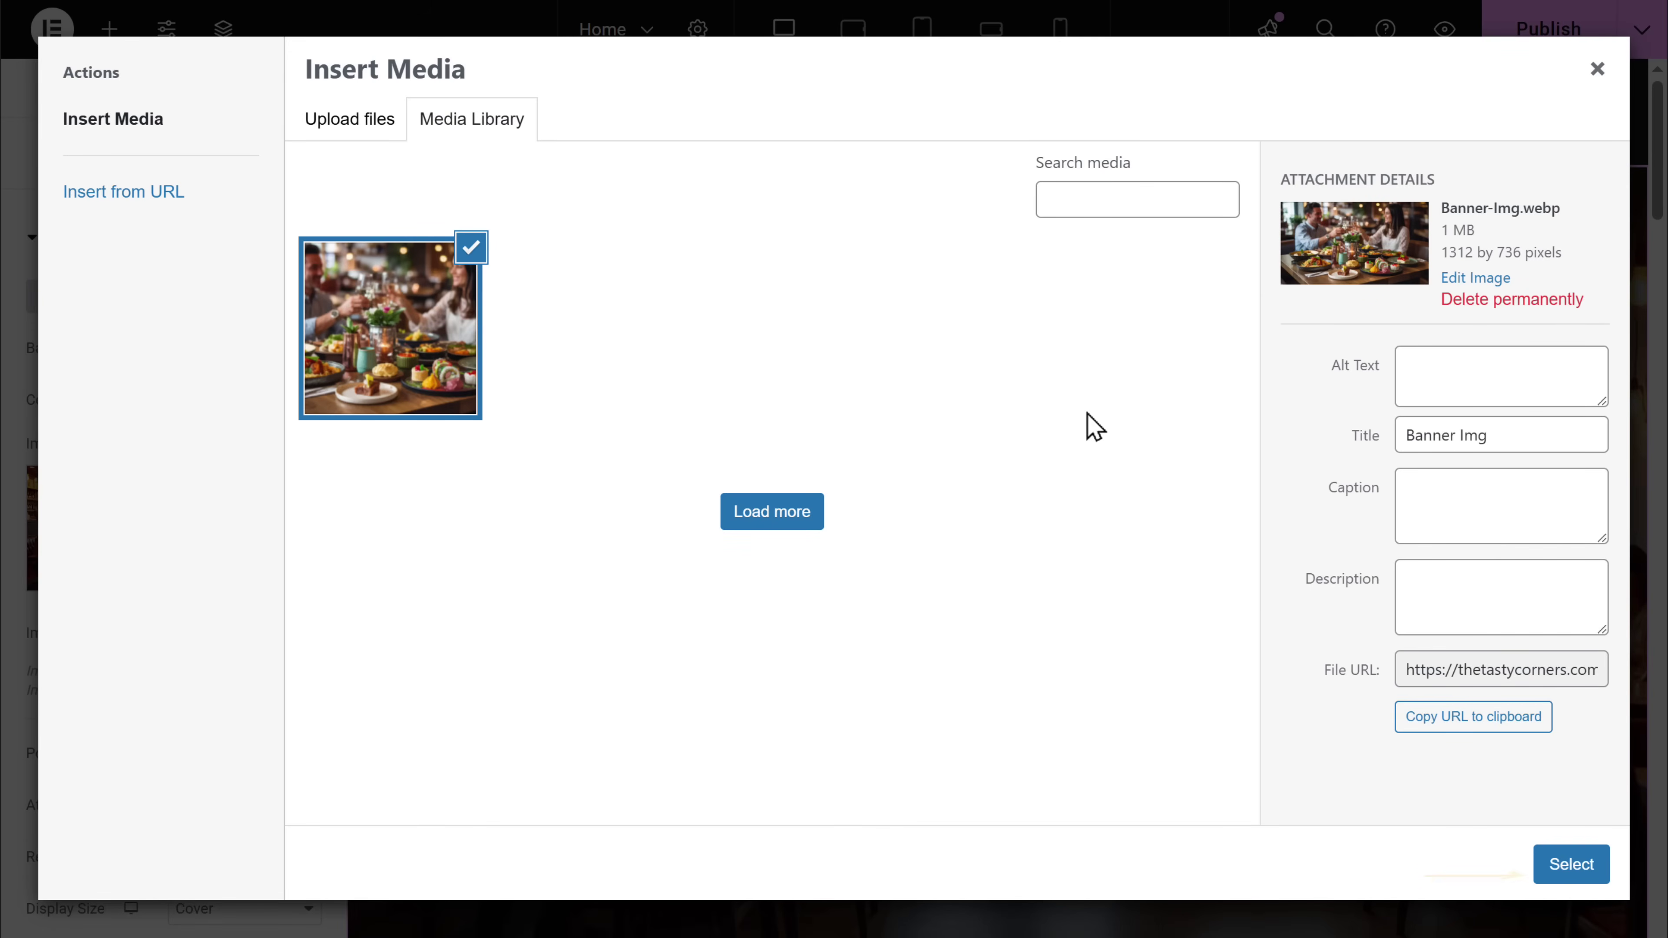
{"action": "left_click", "coordinate": [1571, 869]}
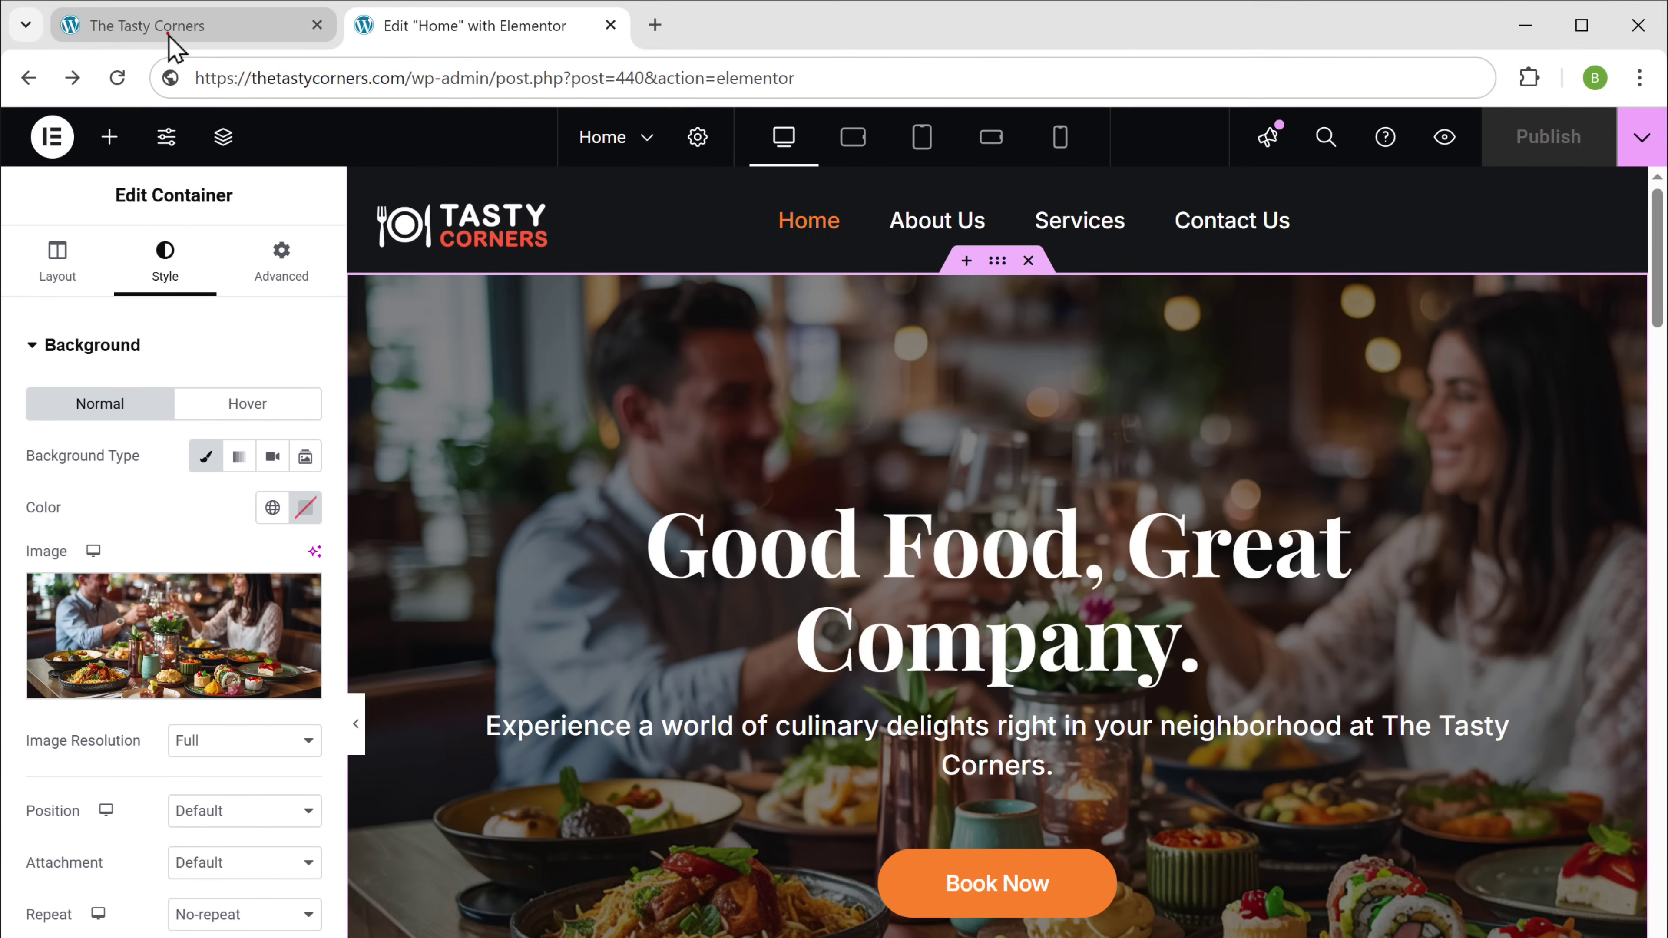
{"action": "left_click", "coordinate": [169, 35]}
{"action": "left_click", "coordinate": [119, 80]}
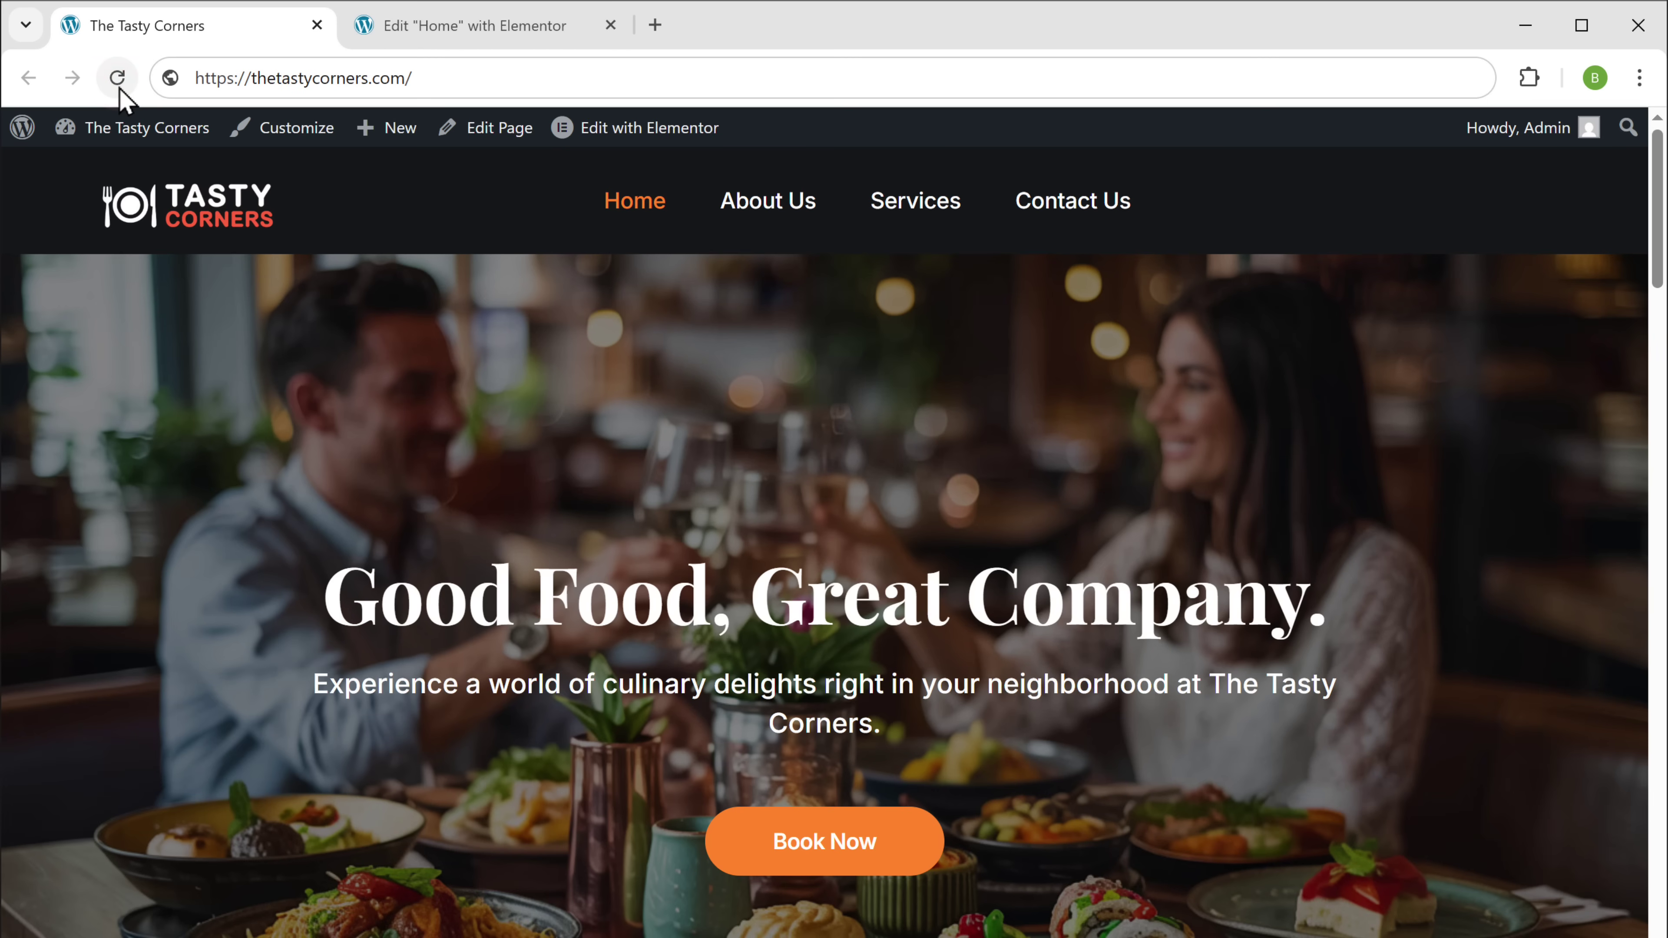